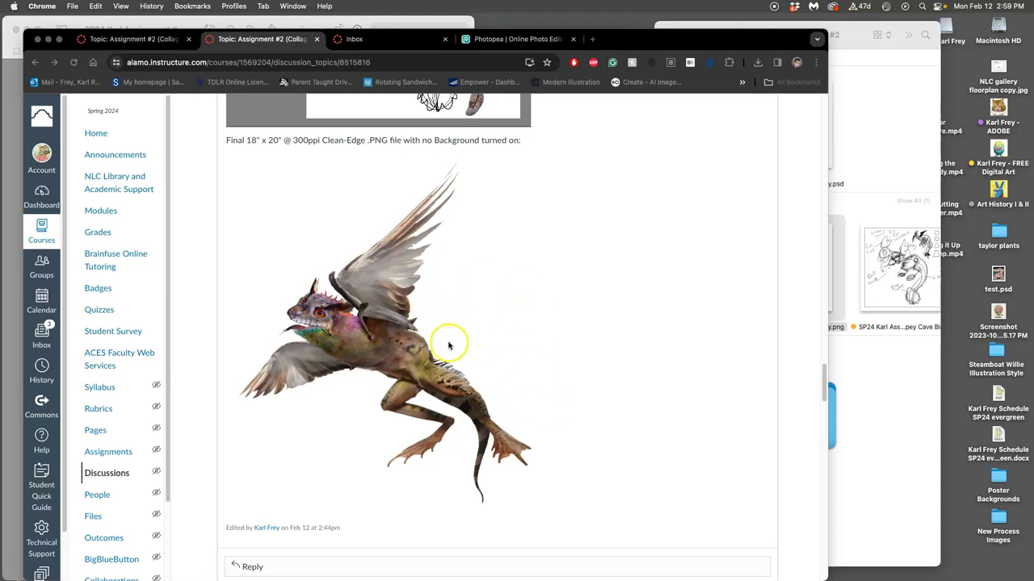
Leave the Canvas discussion and switch to the Photopea tab with the SP24 Karl Assignment #2 document
scroll(449, 346, "up", 3)
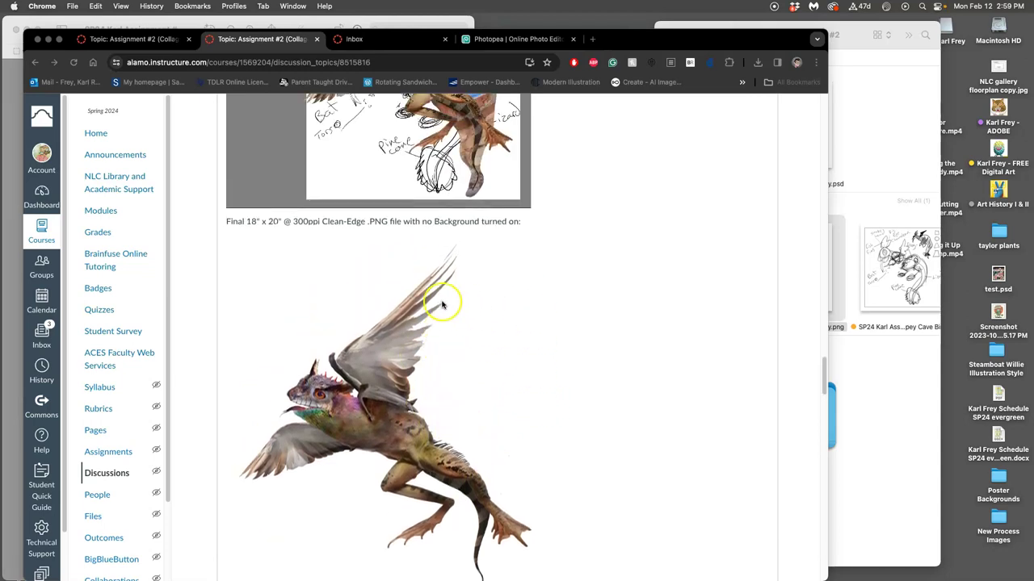
left_click(899, 121)
left_click(581, 154)
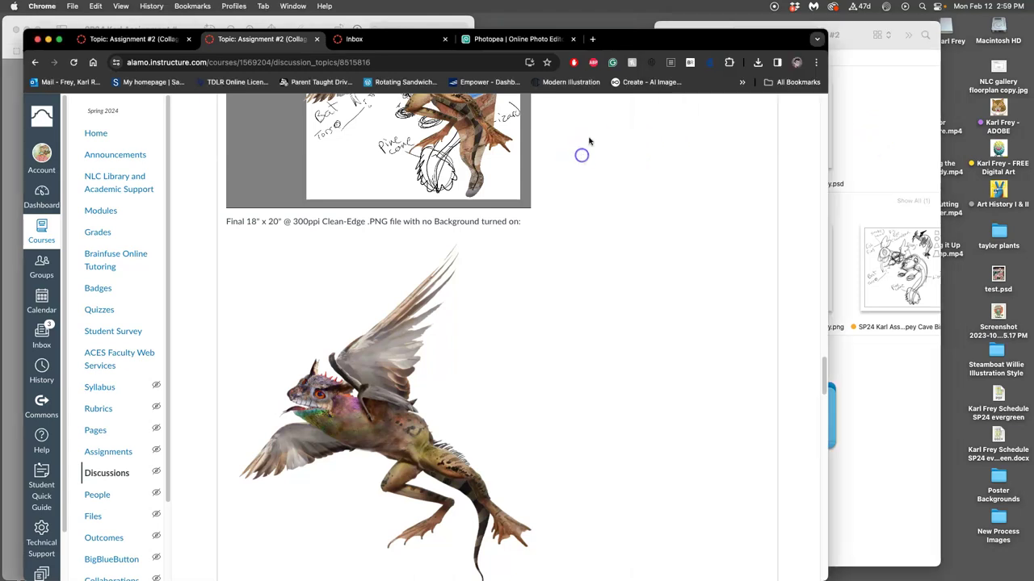
left_click_drag(703, 32, 708, 75)
left_click(545, 85)
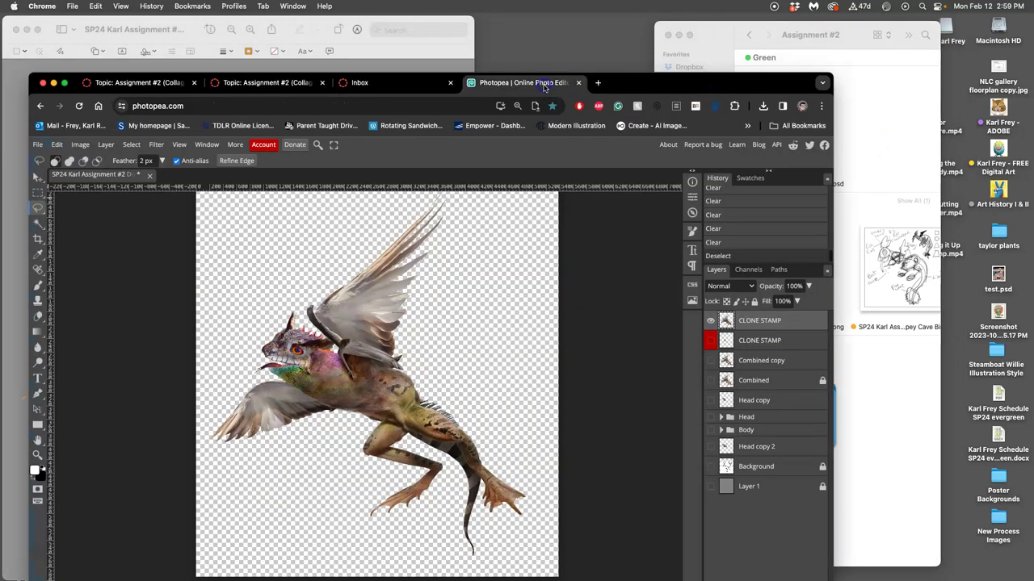
left_click(721, 418)
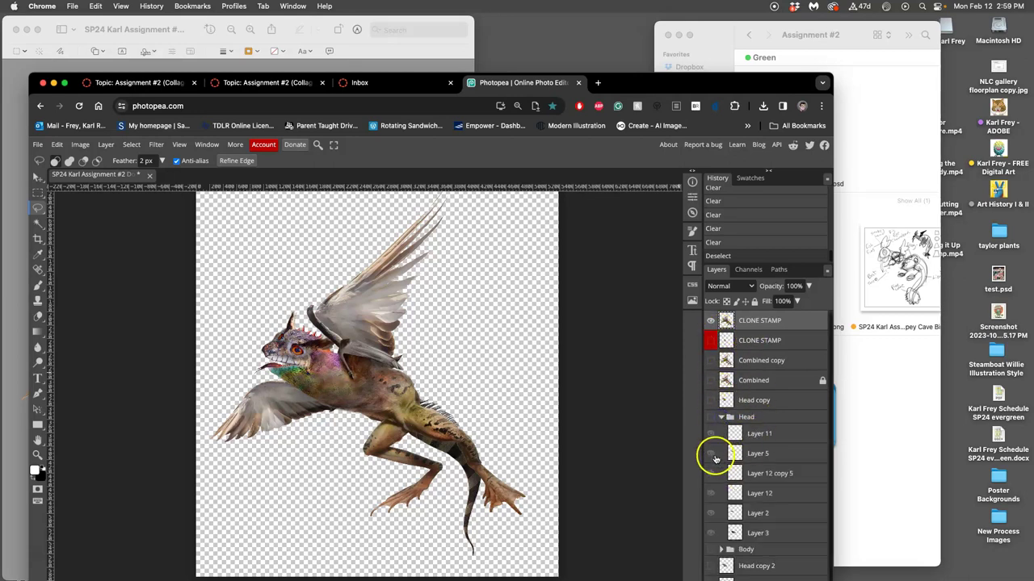
left_click(722, 549)
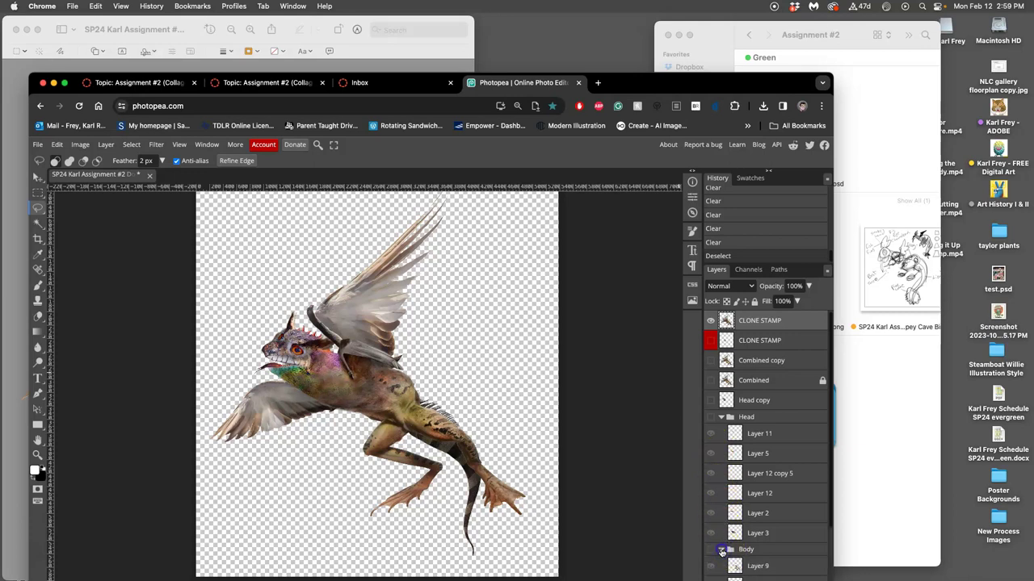
scroll(710, 489, "down", 1)
left_click(722, 543)
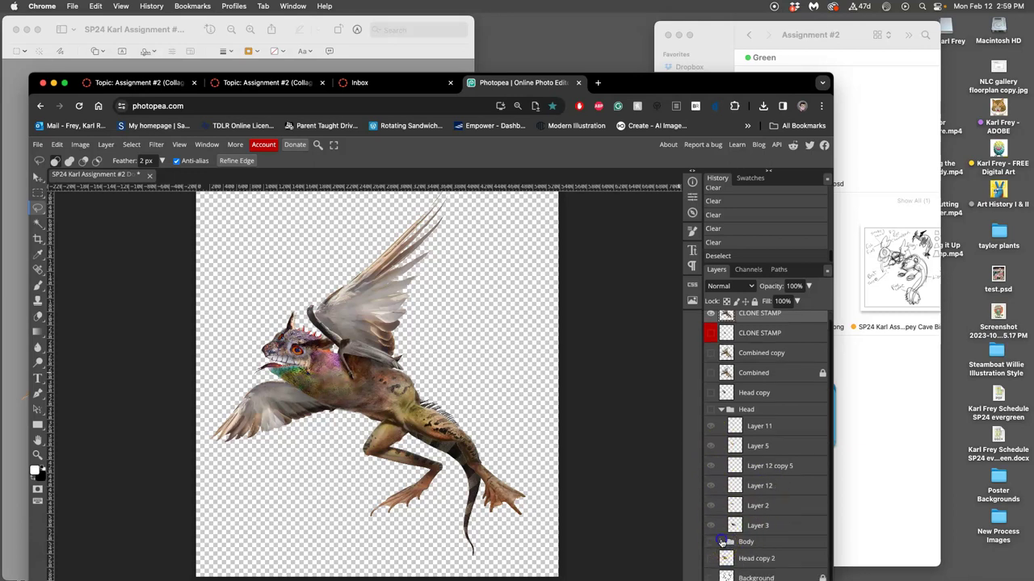
left_click(722, 542)
scroll(775, 494, "down", 3)
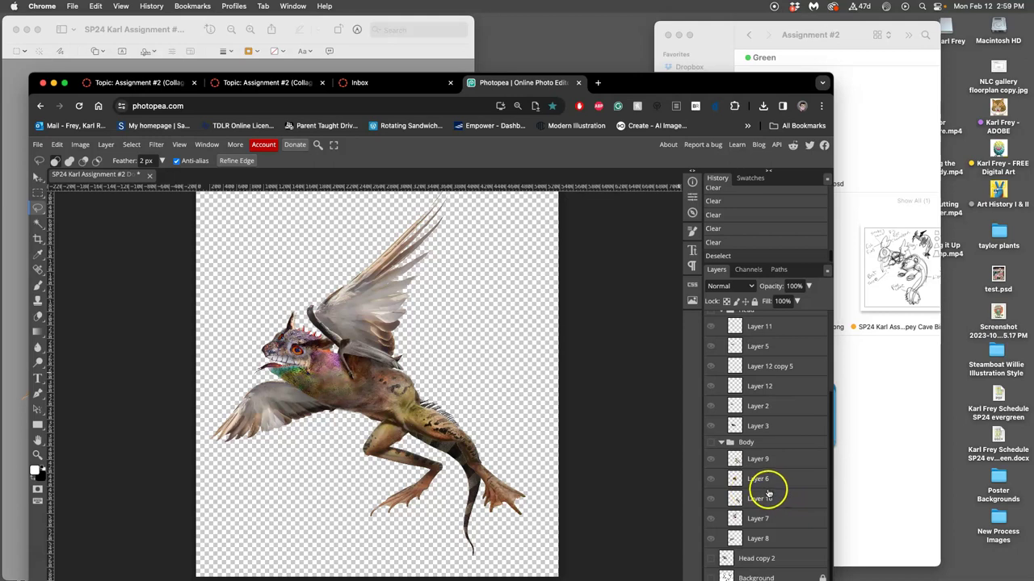
scroll(773, 484, "up", 3)
left_click(722, 417)
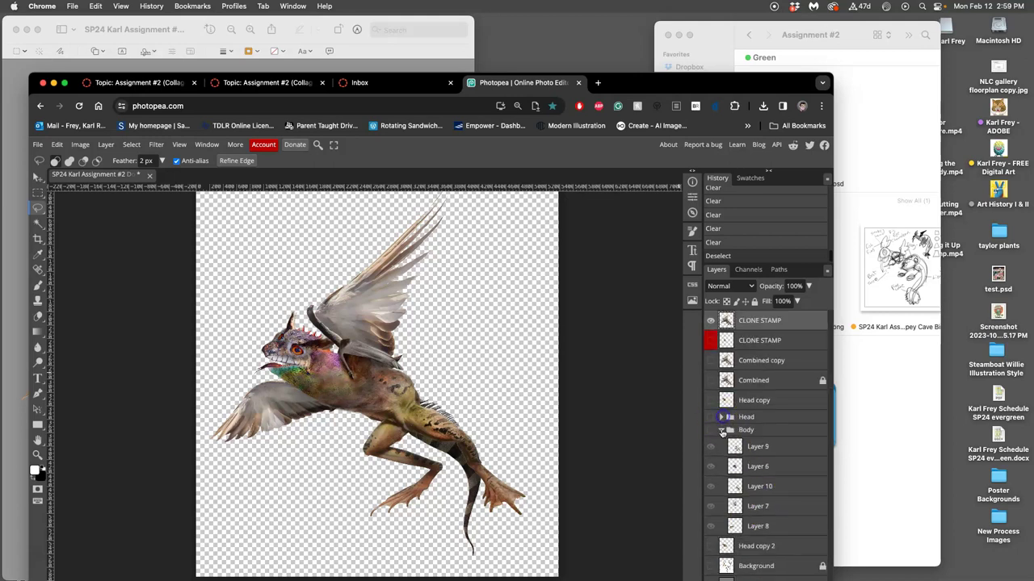
left_click(722, 430)
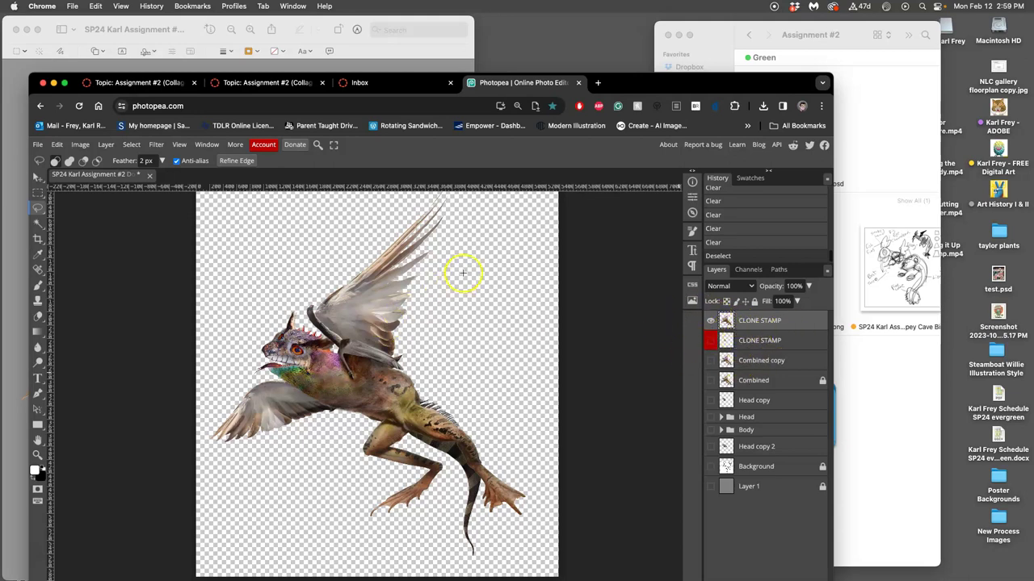
left_click(710, 487)
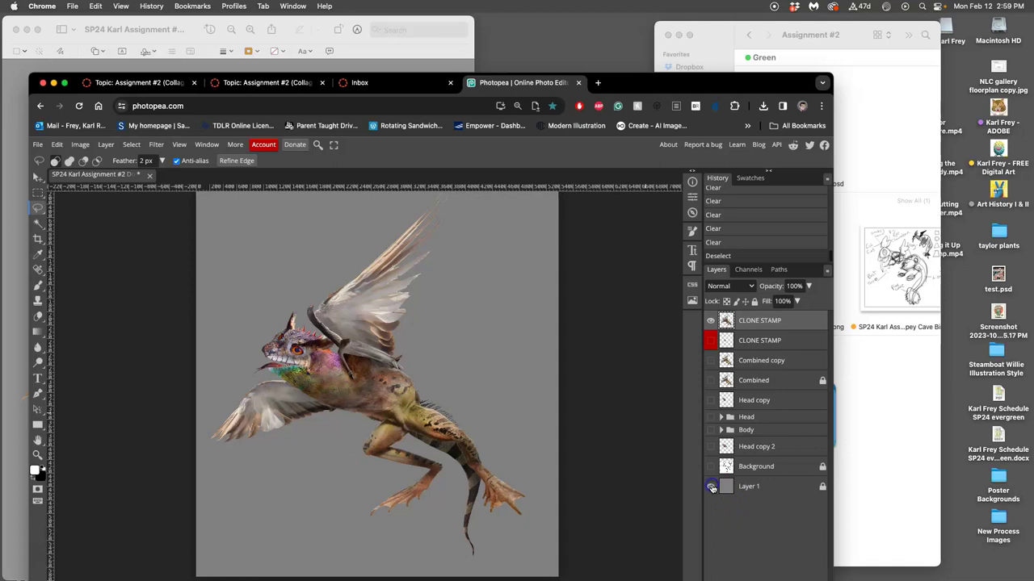
left_click(711, 487)
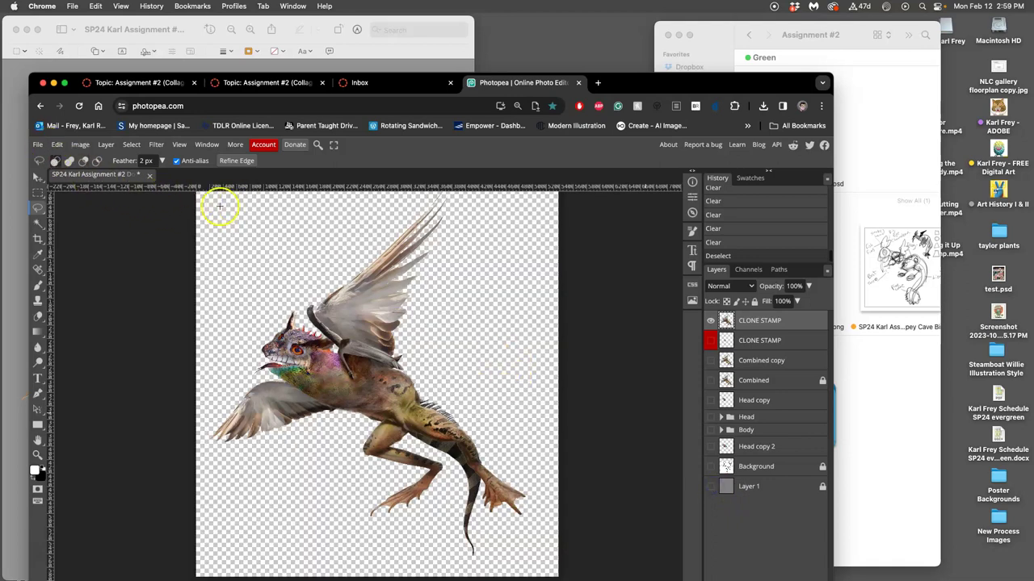
Export the creature as a 5385 × 5944 px PNG after checking its edges, and dismiss the ad-blocker notice
left_click(37, 144)
mouse_move(65, 293)
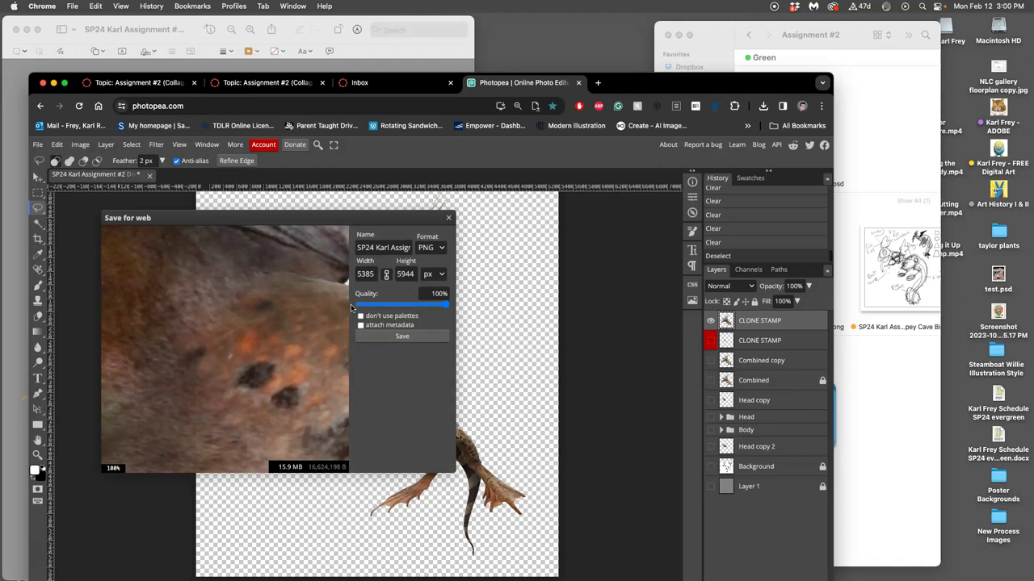
left_click_drag(318, 330, 202, 464)
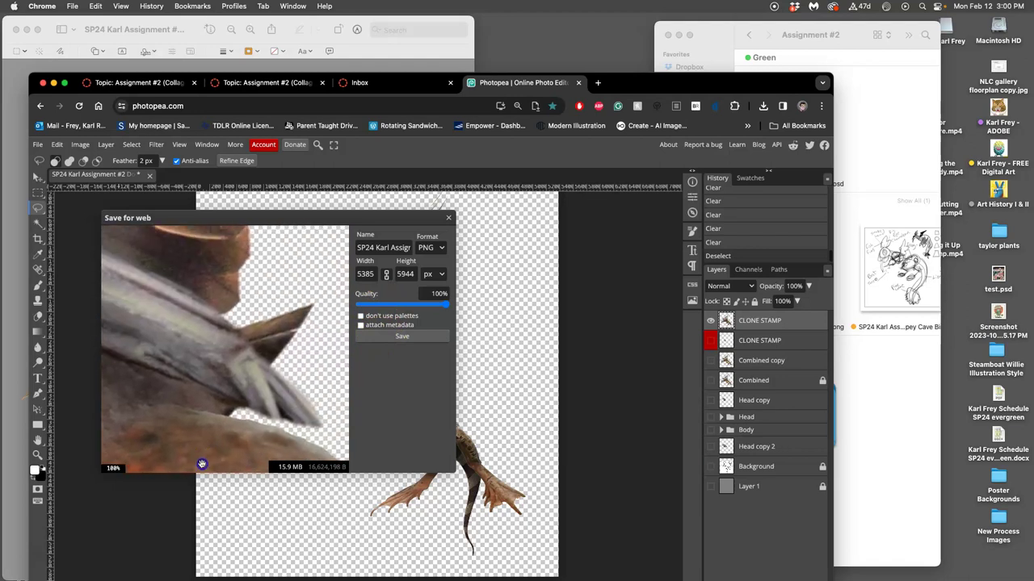
left_click(269, 309)
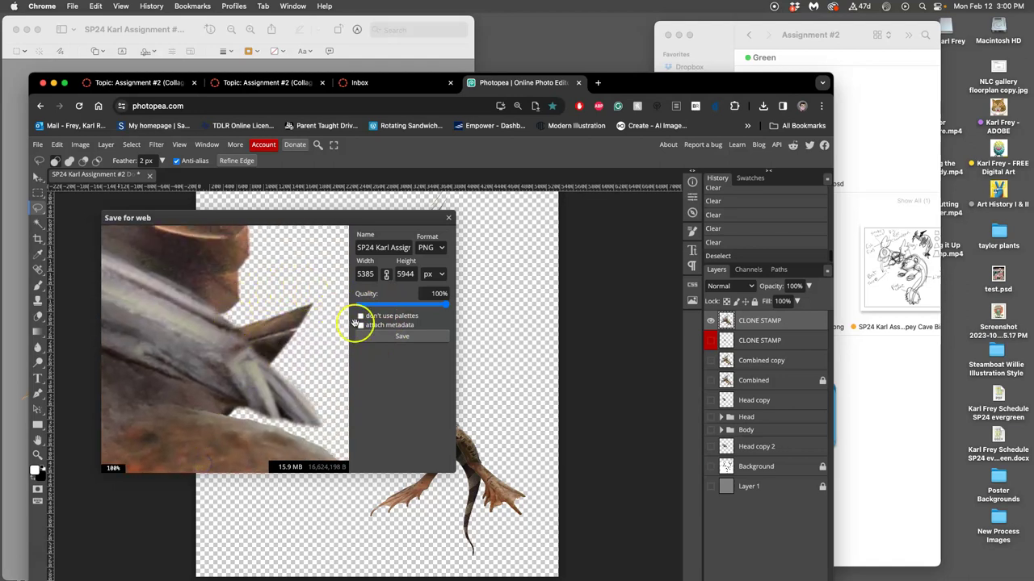
left_click(379, 336)
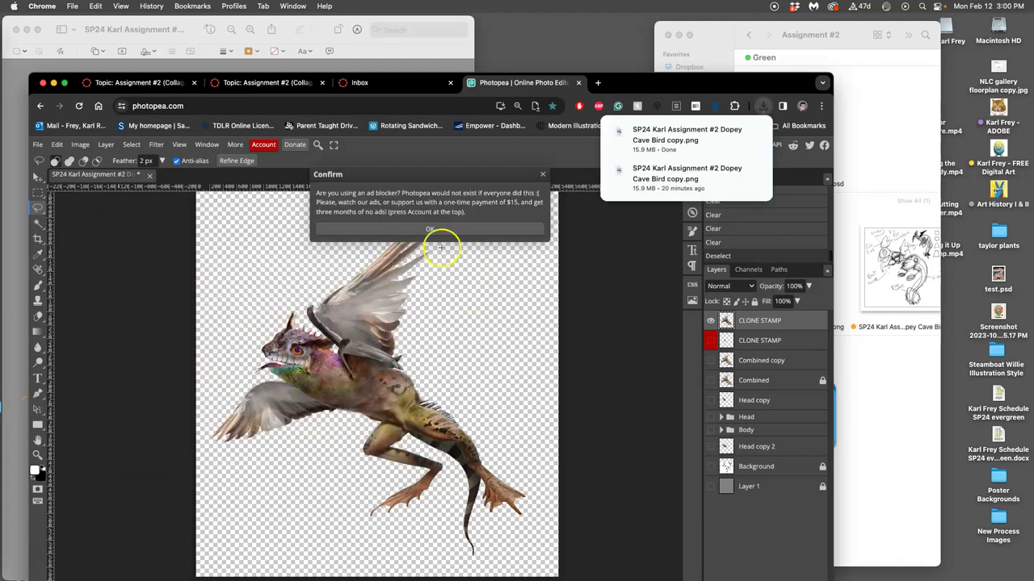
left_click(428, 230)
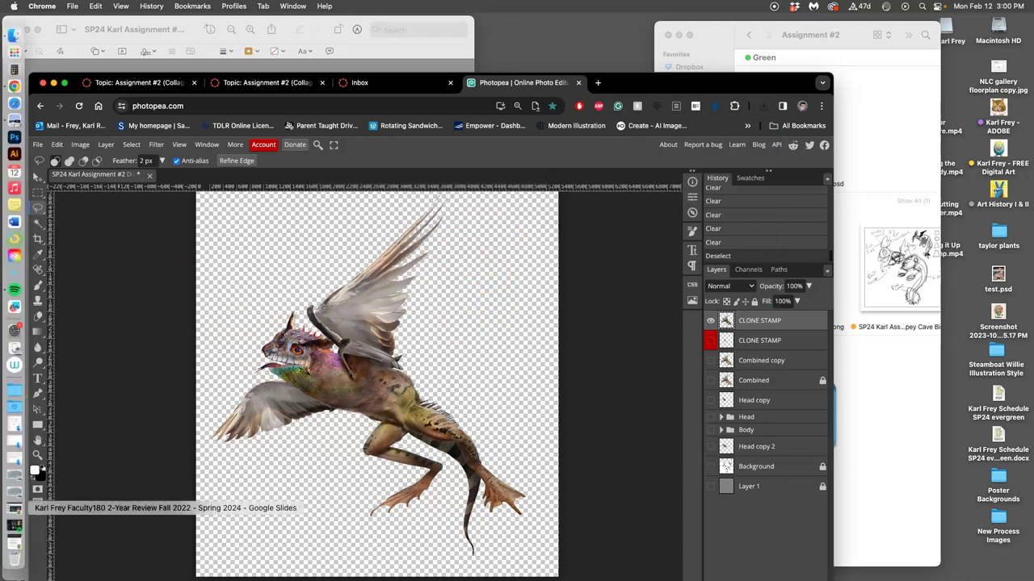
Drag the Dopey Cave Bird copy PNG from Downloads to the desktop and open it in Preview
left_click(14, 406)
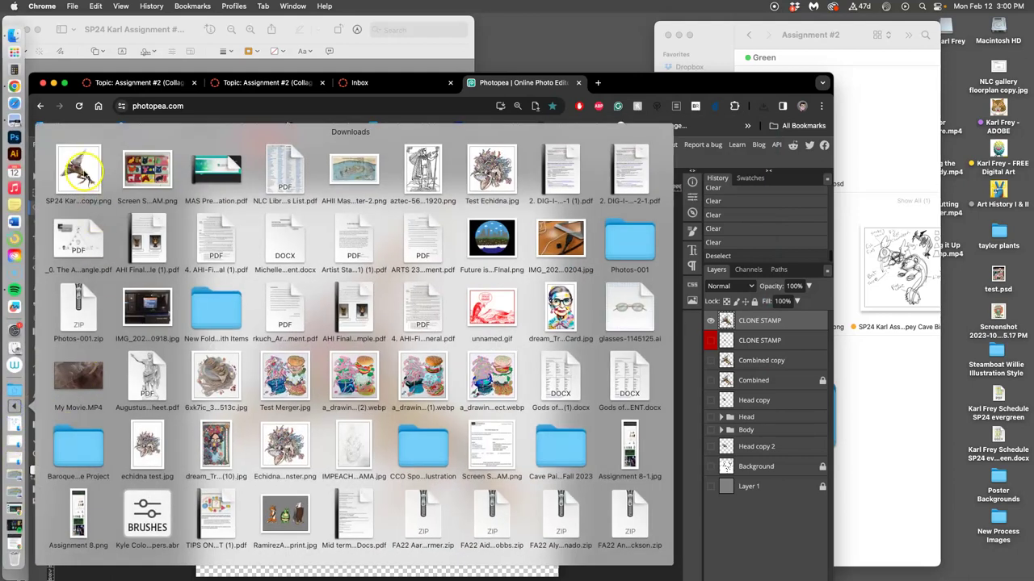
left_click_drag(79, 180, 955, 425)
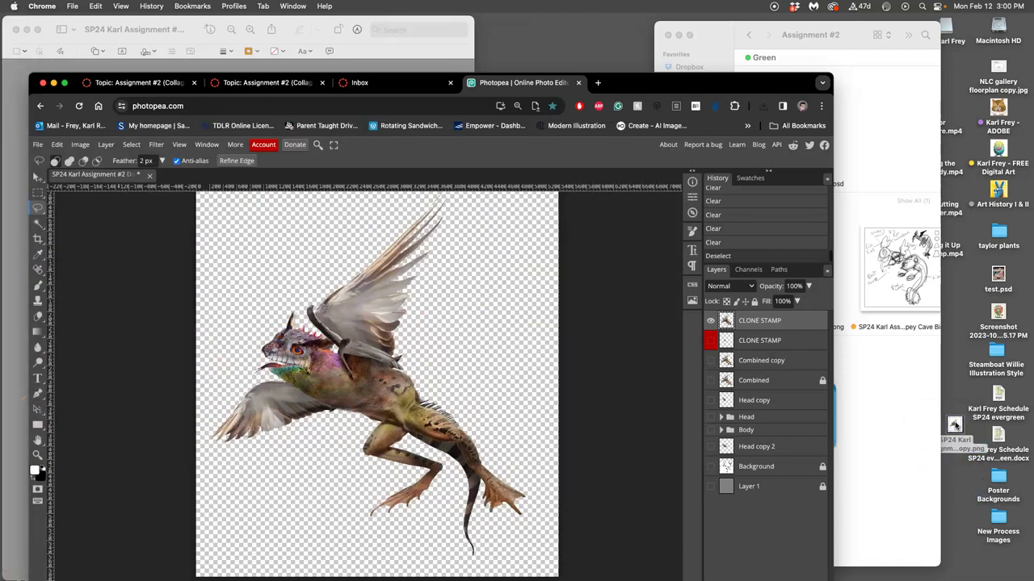
double_click(954, 425)
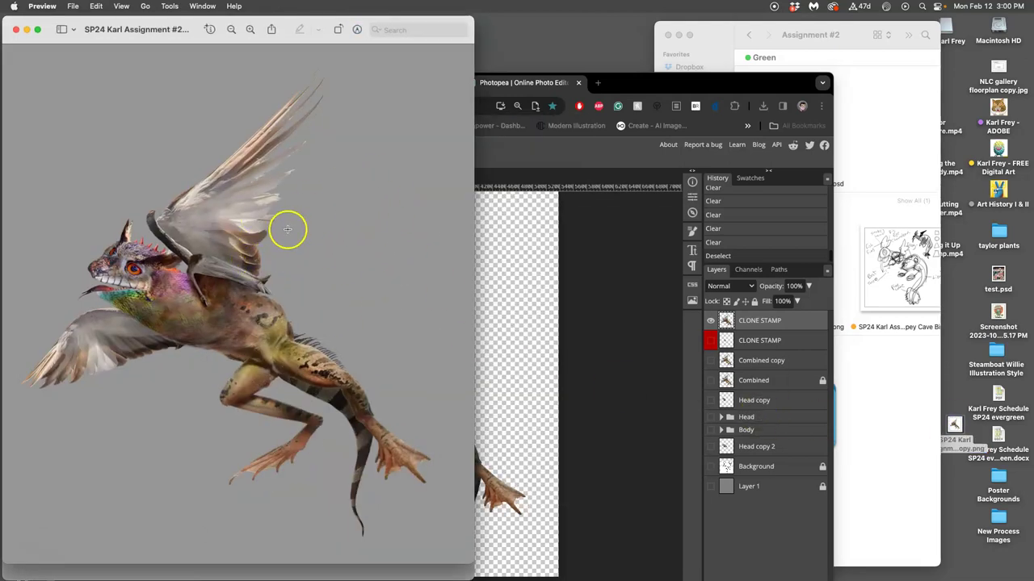
Close the PNG preview and scroll the Canvas discussion to review the posted creature
left_click(17, 31)
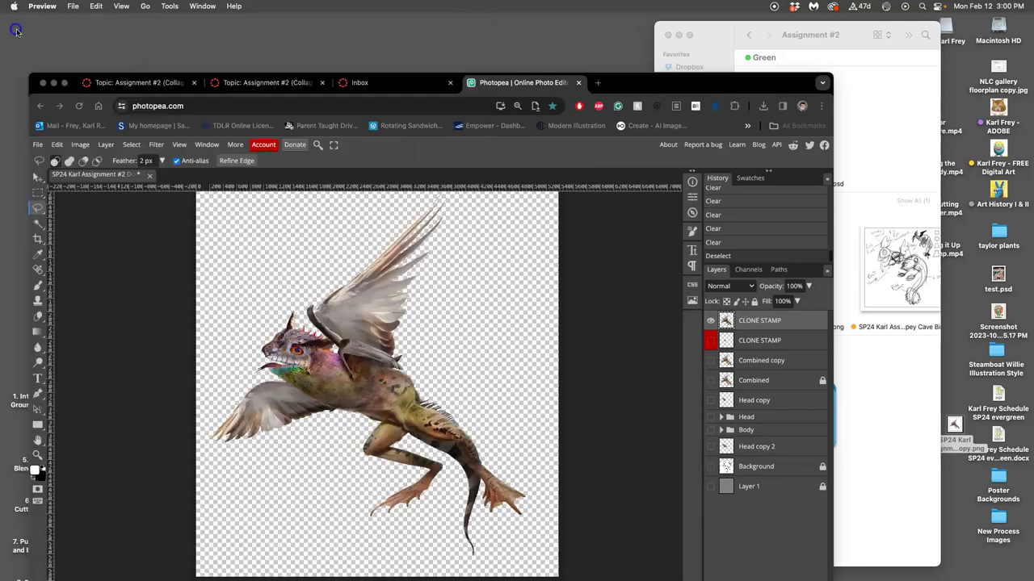
left_click(288, 82)
scroll(449, 356, "down", 2)
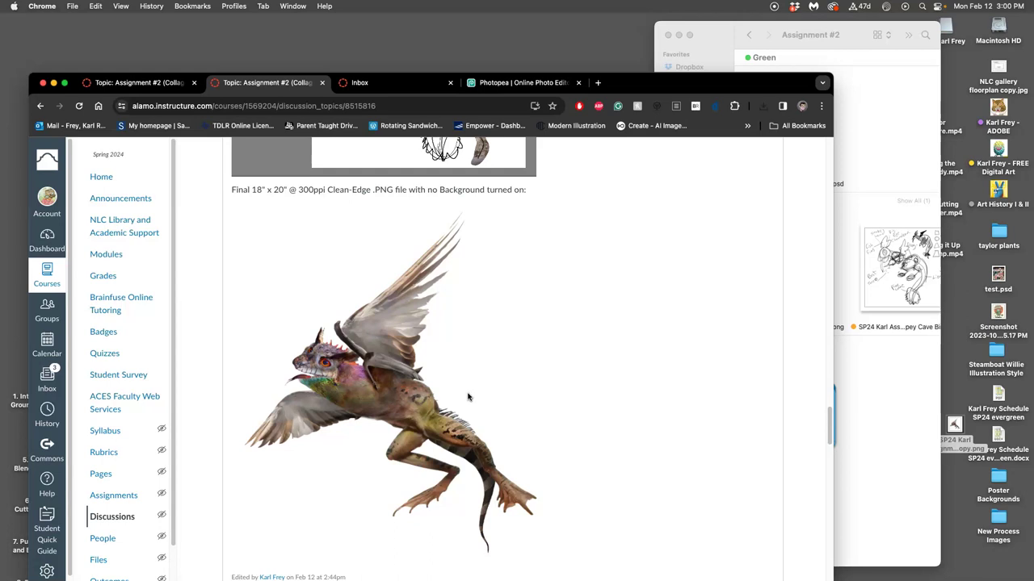
Open the Surreal Grotto image from the Assign #1 folder in Preview, fit it to the window, and arrange the windows
left_click(867, 365)
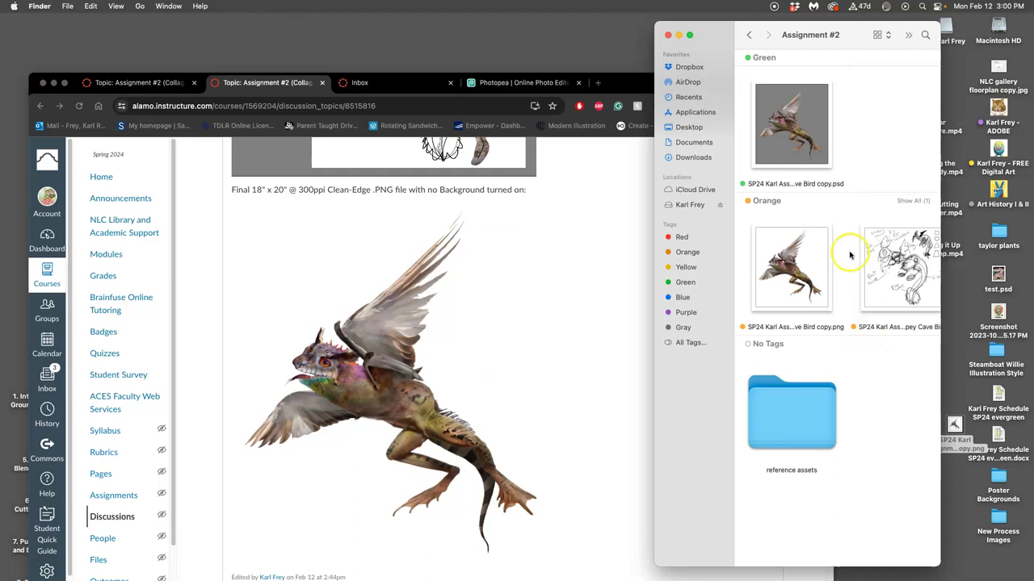
left_click(750, 35)
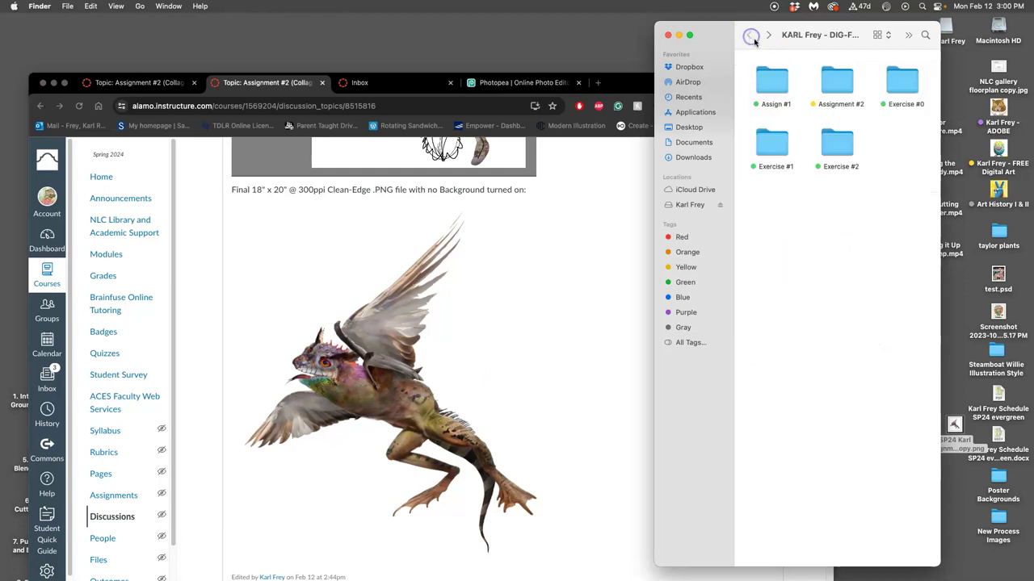
double_click(778, 85)
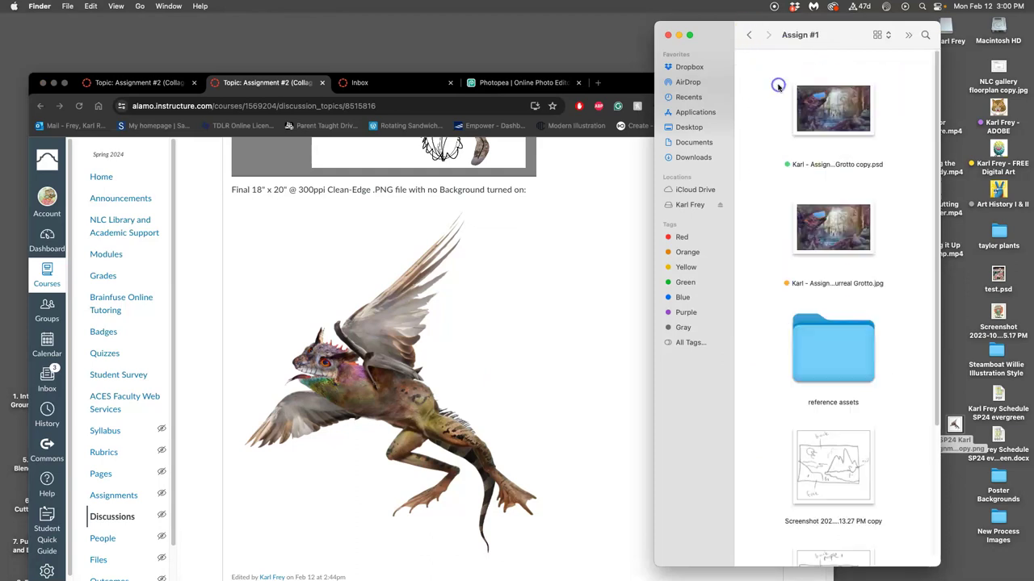
double_click(832, 226)
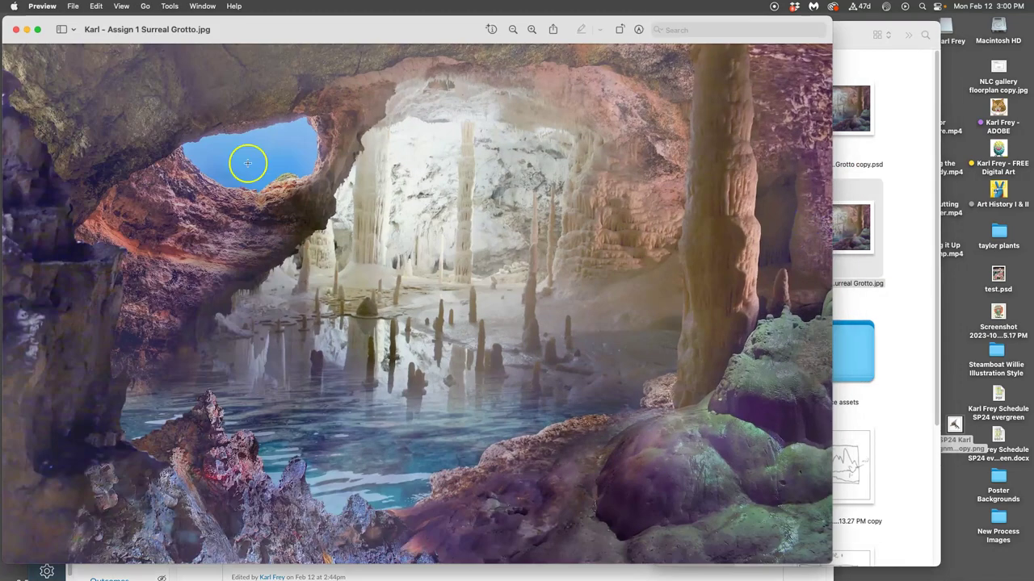
key("super+0")
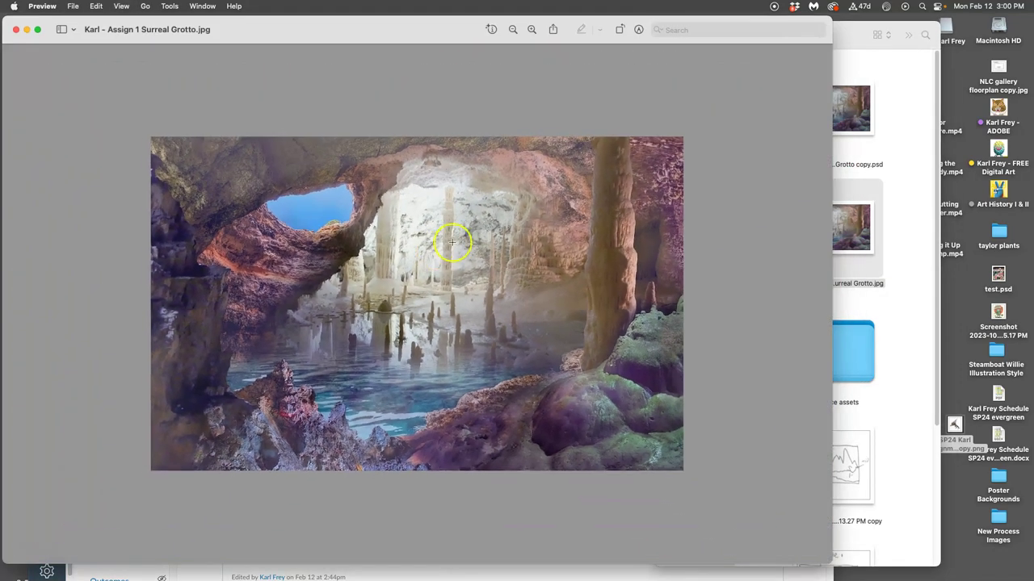
left_click_drag(832, 16, 551, 32)
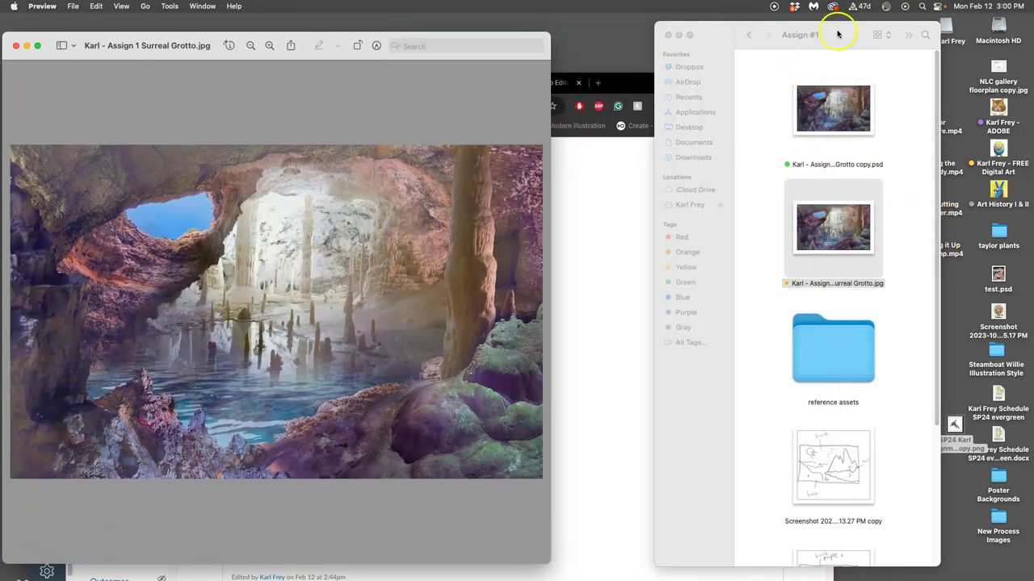
left_click_drag(835, 32, 774, 33)
Open the creature PNG beside the grotto to compare, then close it
double_click(955, 424)
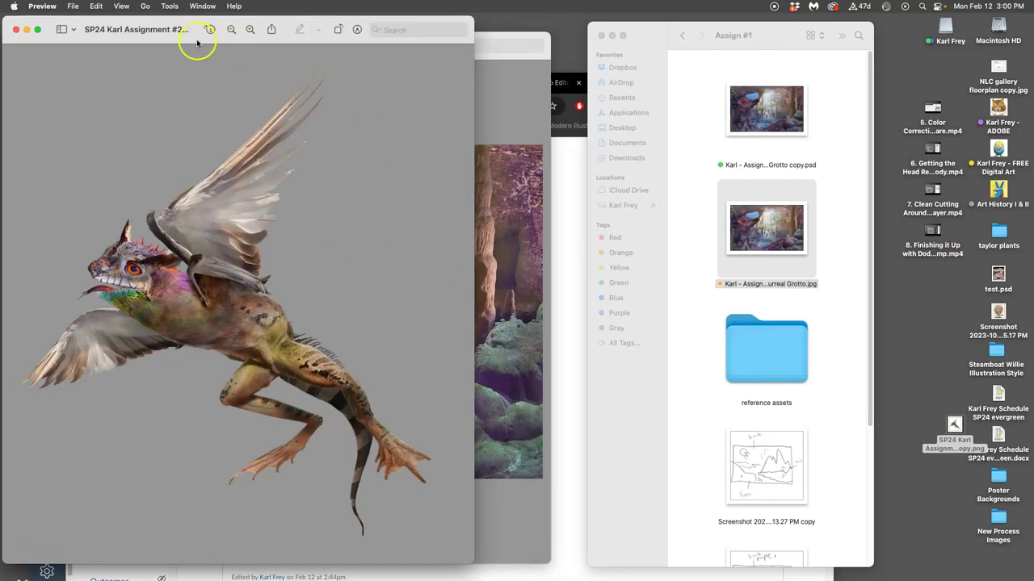
left_click_drag(197, 43, 752, 76)
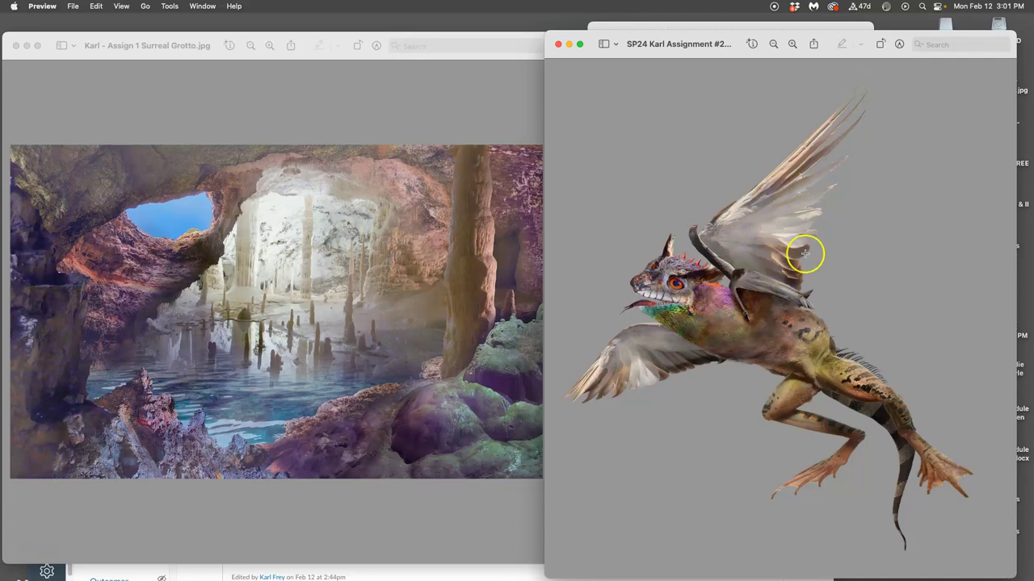
scroll(805, 254, "up", 5)
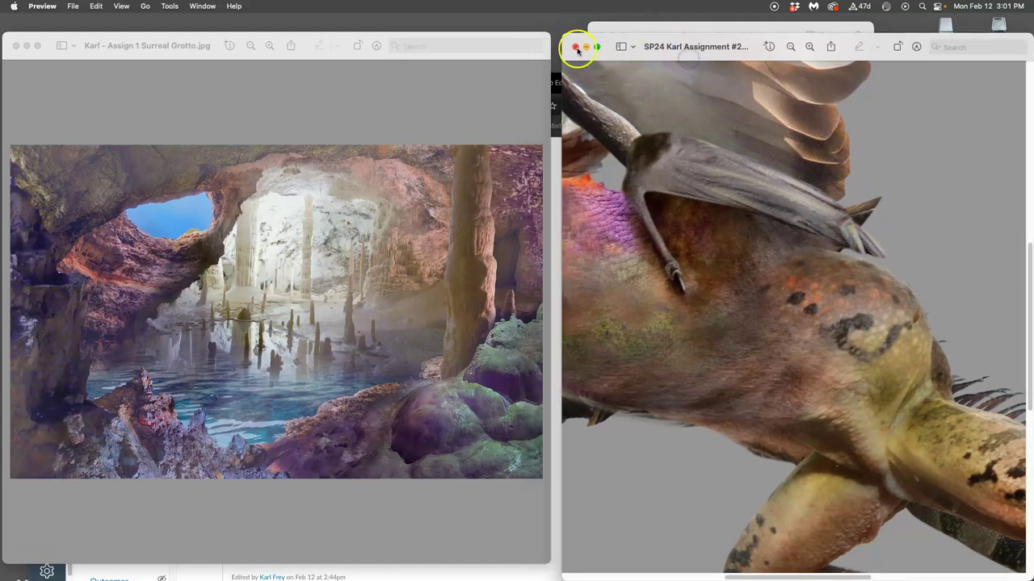
left_click(575, 46)
Move the creature PNG on the desktop and close the grotto image
left_click(954, 424)
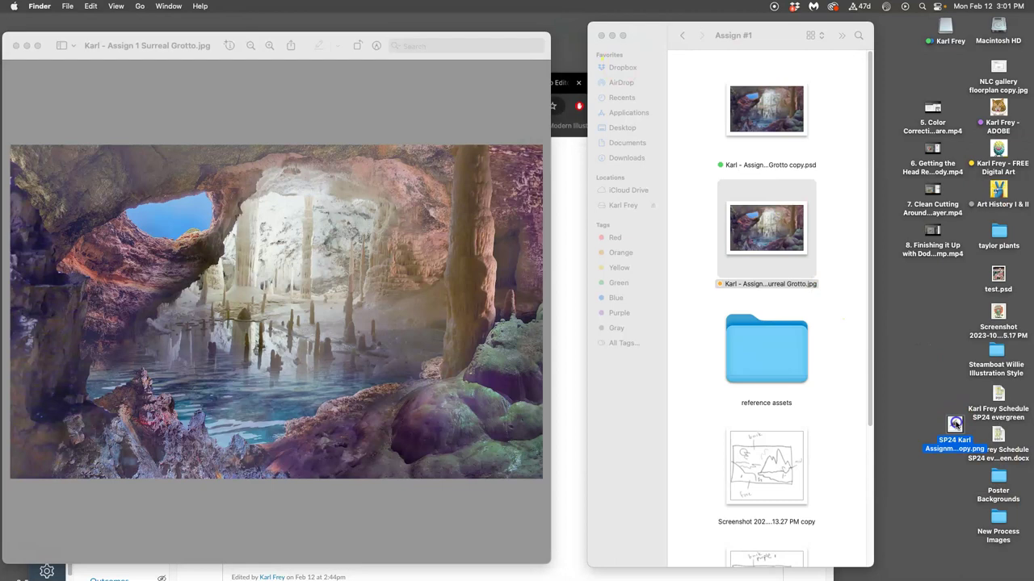
left_click_drag(954, 424, 333, 307)
left_click(14, 46)
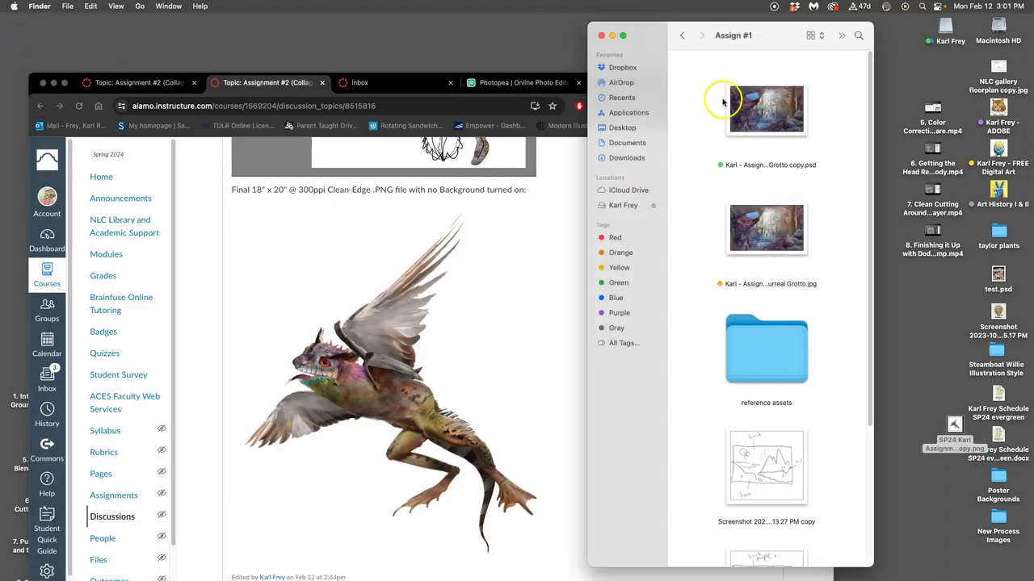
Close the old Photopea tab, leaving the page, and load photopea.com in a new tab
left_click(554, 203)
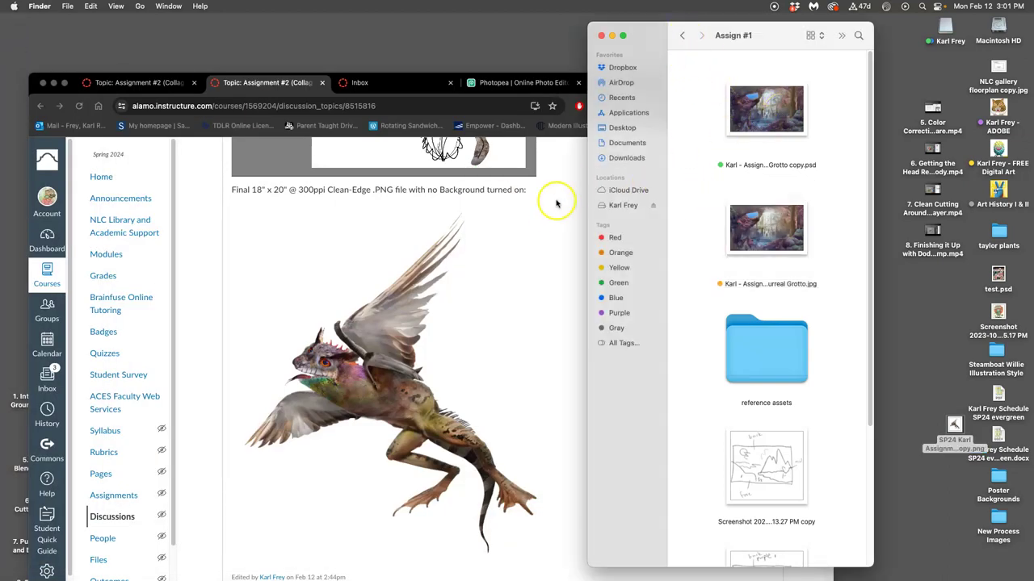
left_click(527, 82)
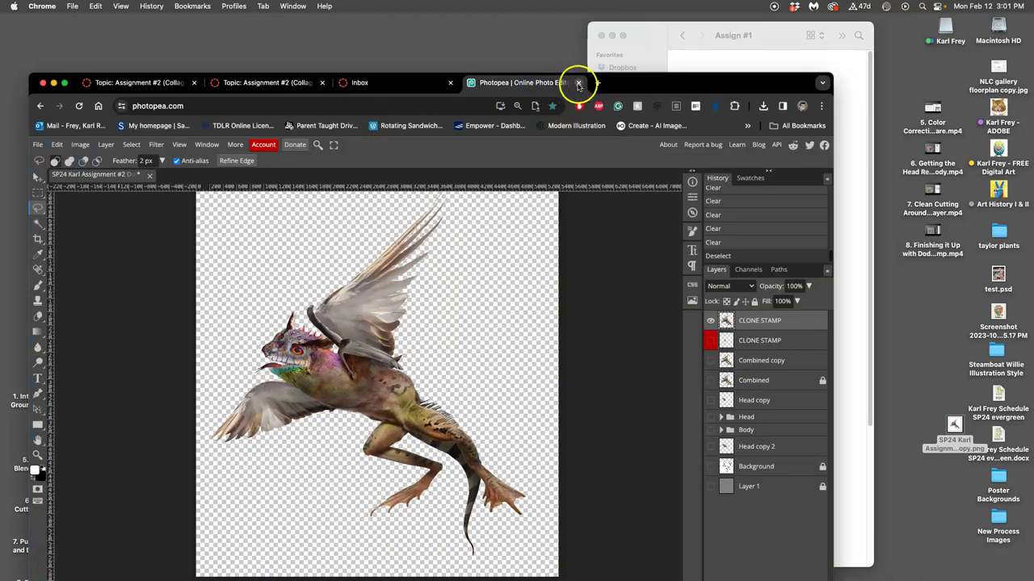
left_click(578, 82)
left_click(555, 223)
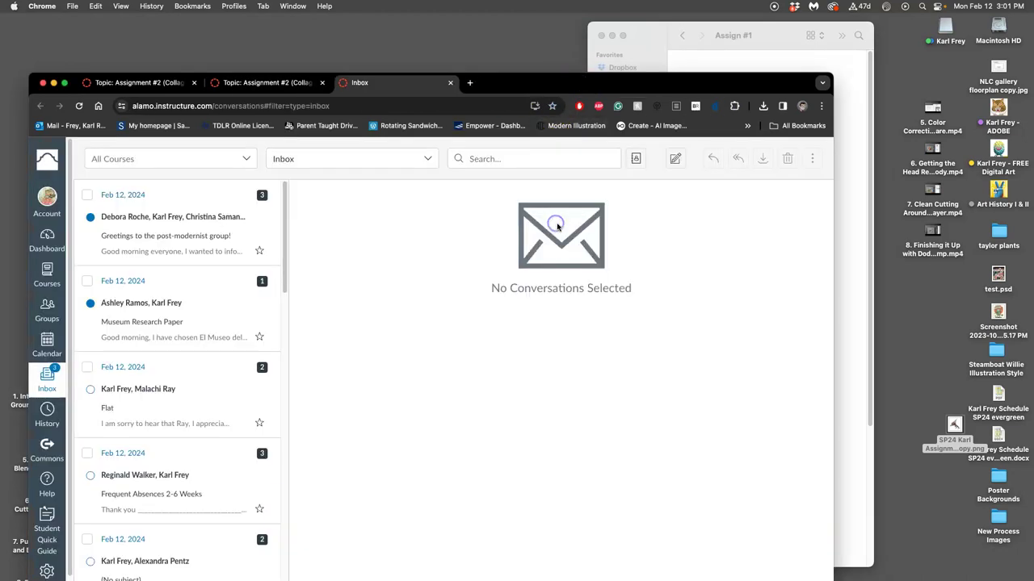
left_click(469, 83)
type("p")
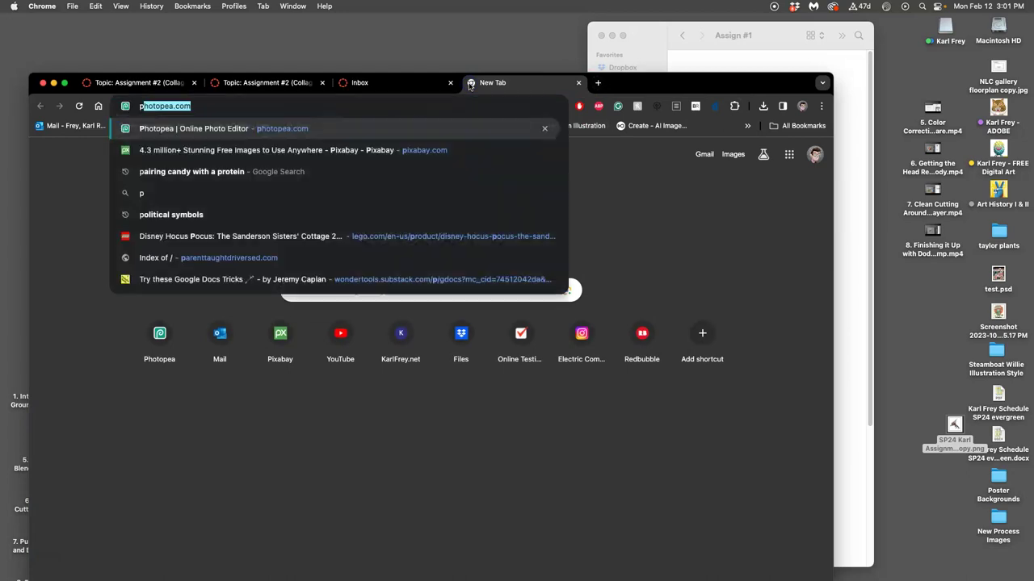
type("hotopea")
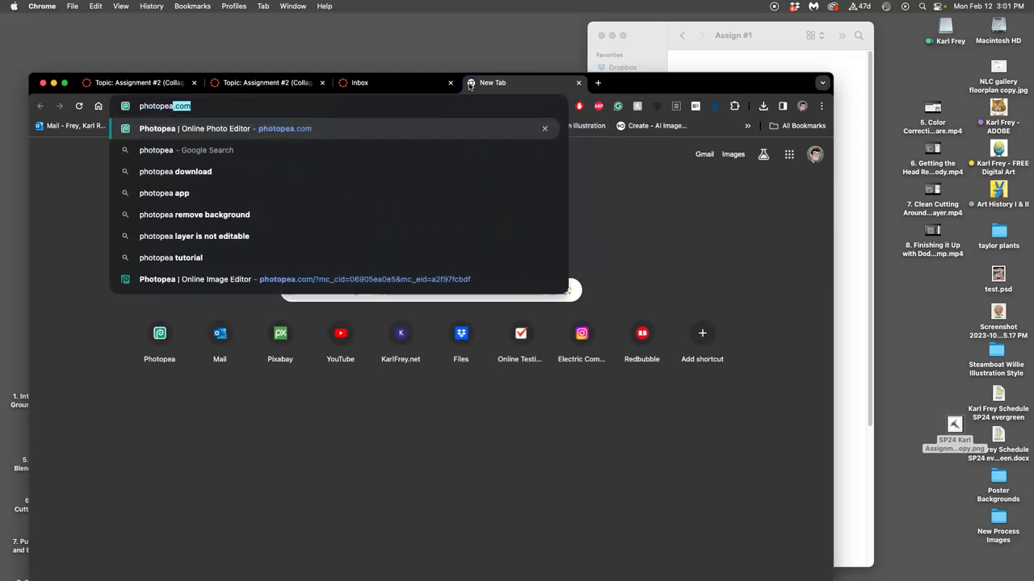
type(".com")
key("Return")
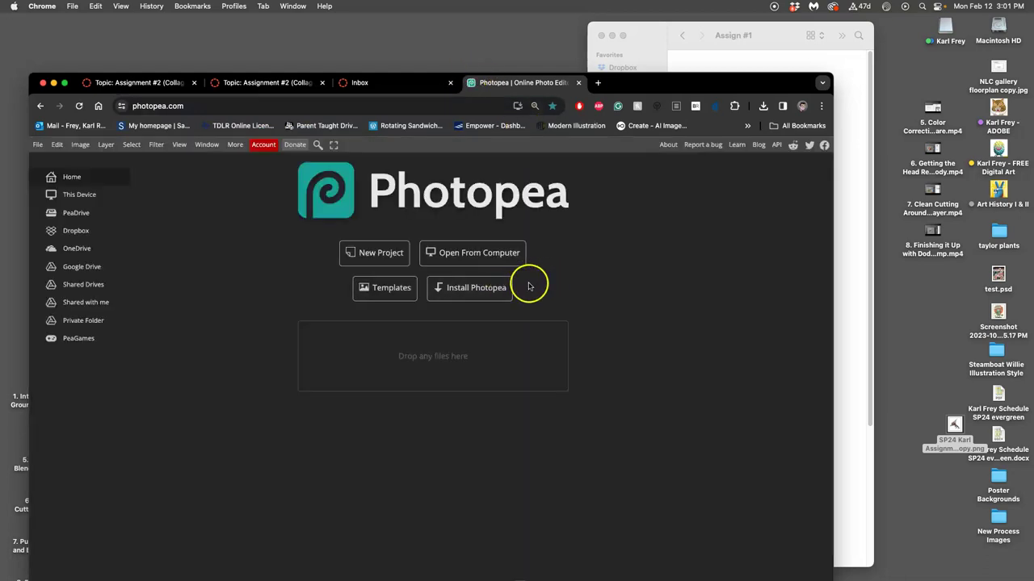
Open the grotto copy PSD in Photopea by dropping it from Finder
left_click(836, 74)
left_click_drag(765, 109, 475, 365)
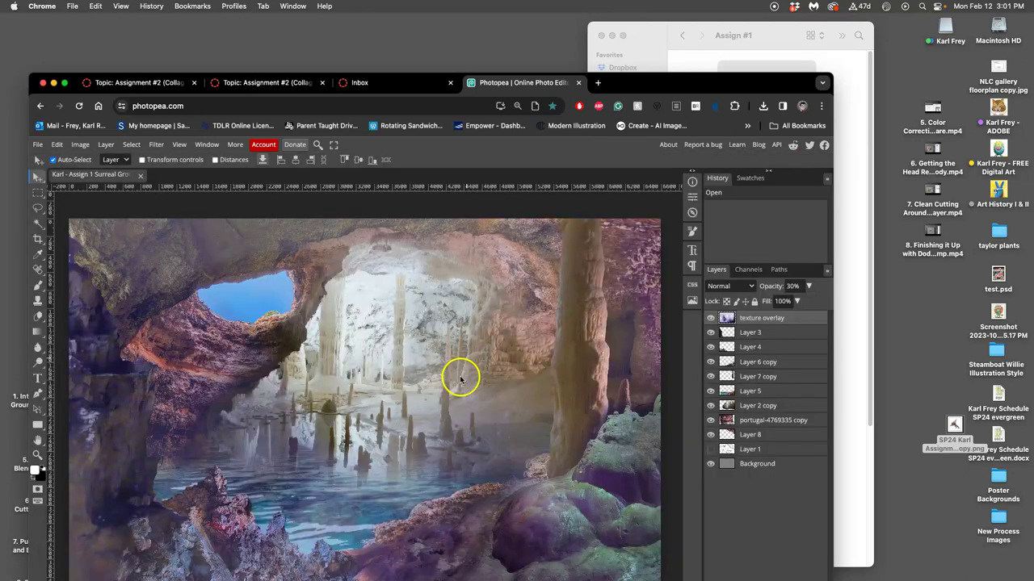
left_click_drag(629, 85, 600, 37)
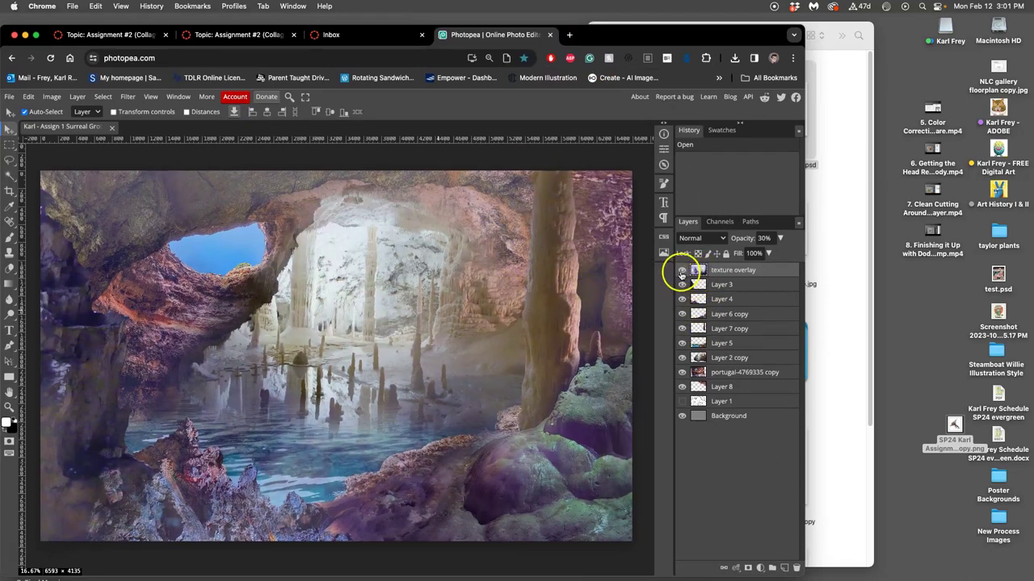
Toggle visibility of the texture overlay, Layers 3, 4, 6 copy and 7 copy to identify the rocks and pillar
left_click(682, 269)
left_click(682, 285)
left_click(681, 298)
left_click(682, 313)
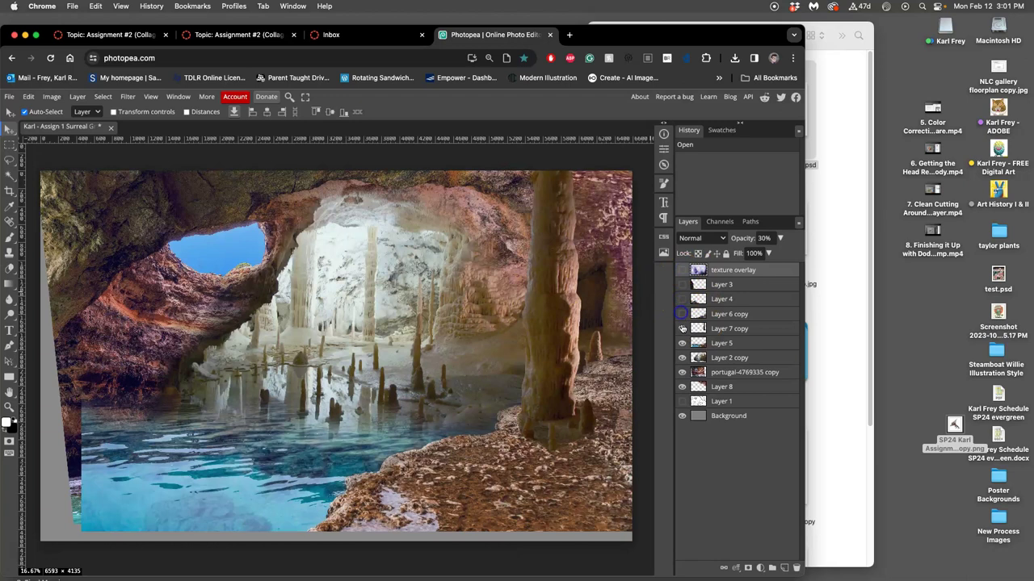
left_click(681, 328)
left_click(682, 328)
left_click(681, 314)
left_click(682, 328)
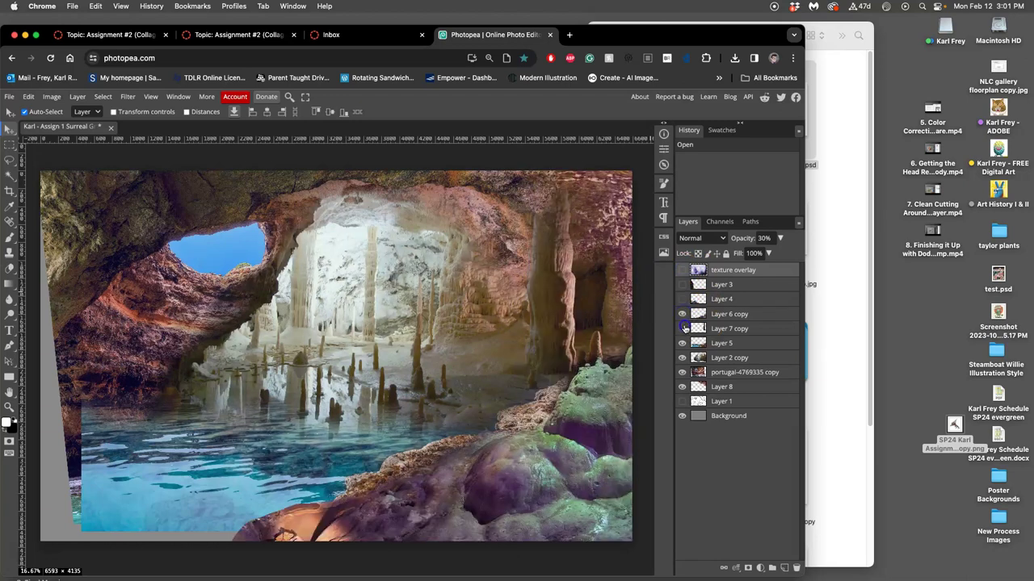
left_click(682, 328)
left_click(682, 298)
left_click(681, 284)
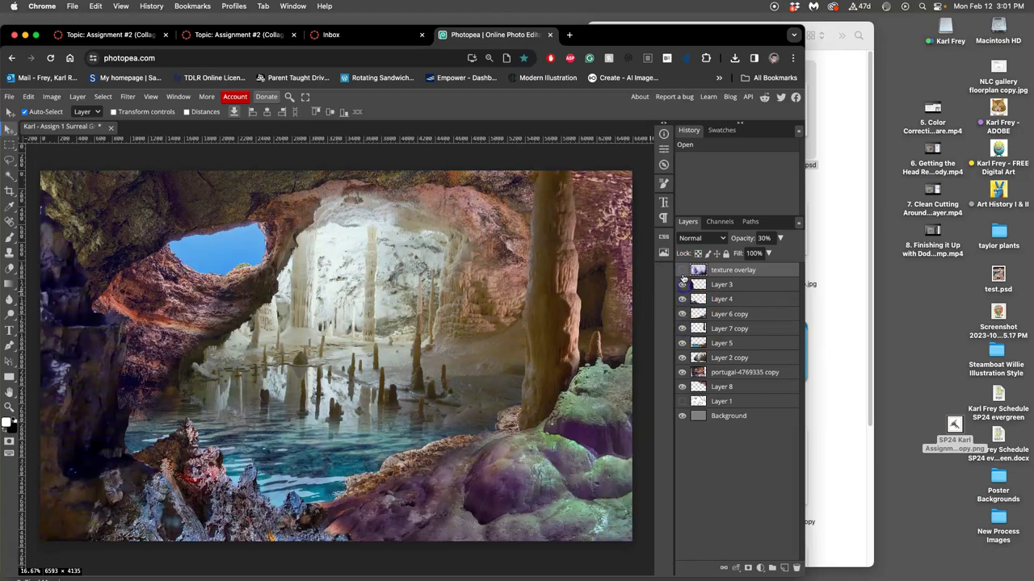
Show the texture overlay again and place the creature PNG into the grotto as a smart object
left_click(682, 269)
left_click(824, 287)
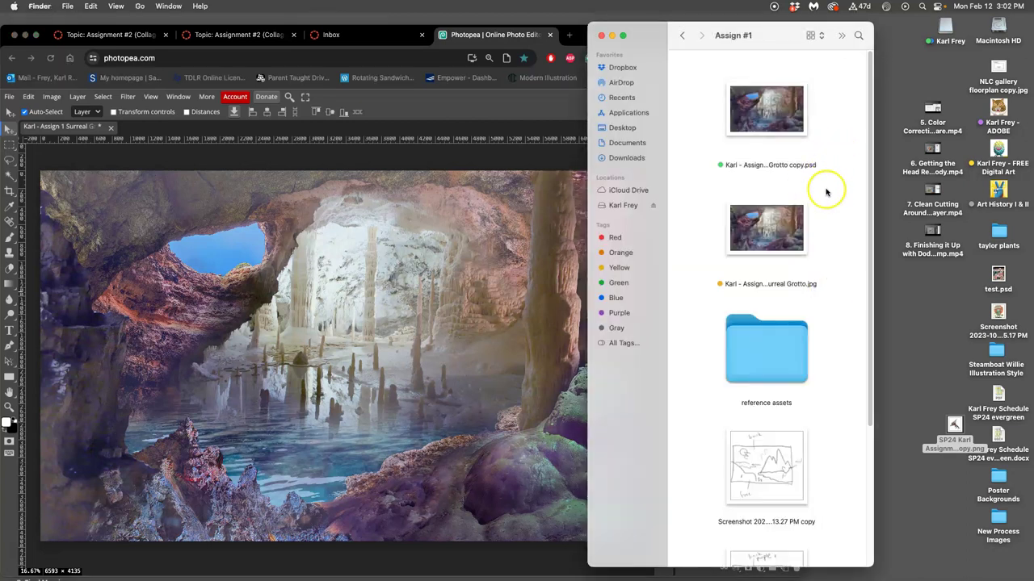
left_click_drag(954, 422, 312, 344)
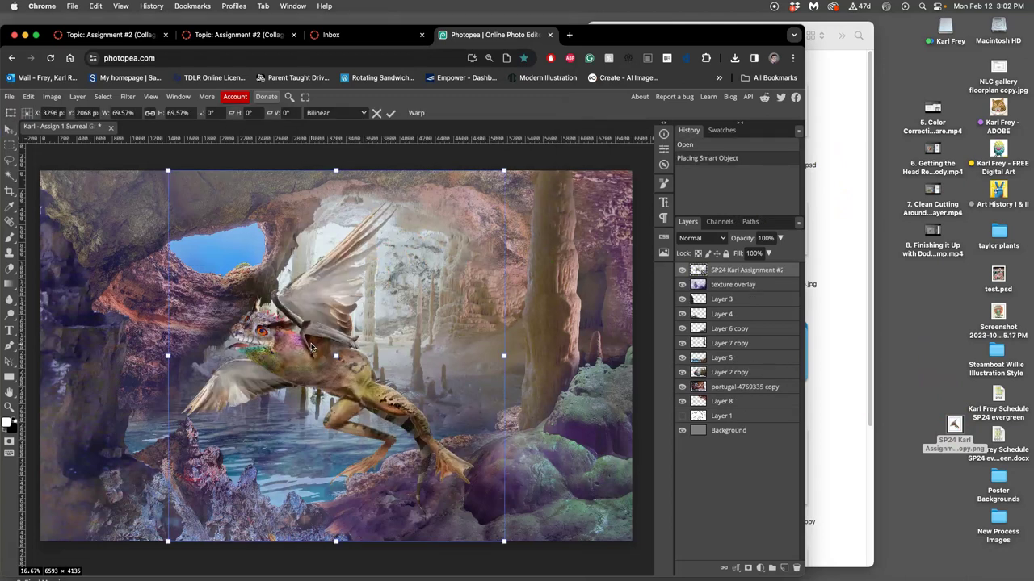
Flip the creature horizontally, tilt it slightly, position it over the left water, and commit
left_click_drag(322, 341, 373, 320)
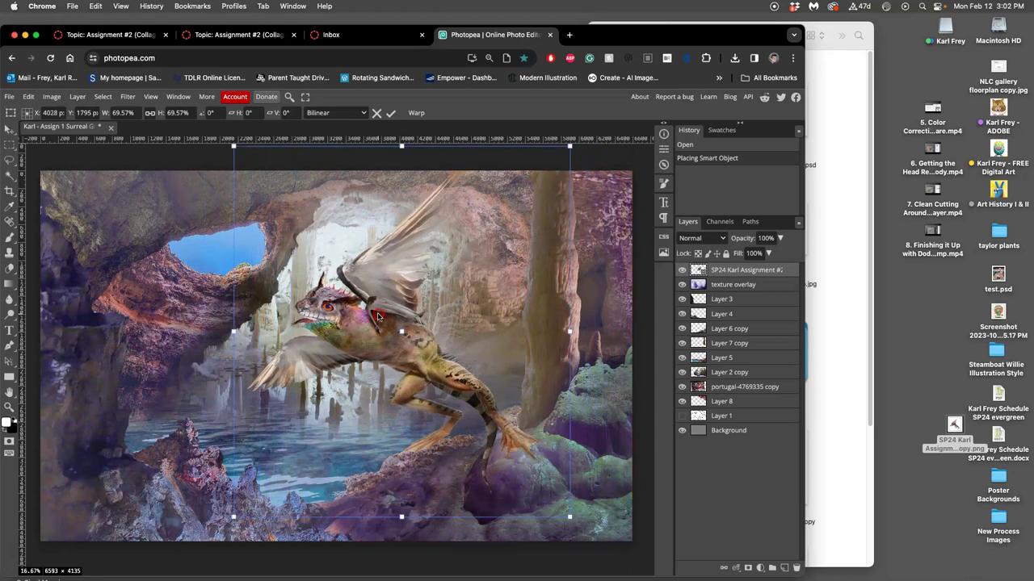
right_click(378, 316)
left_click(416, 490)
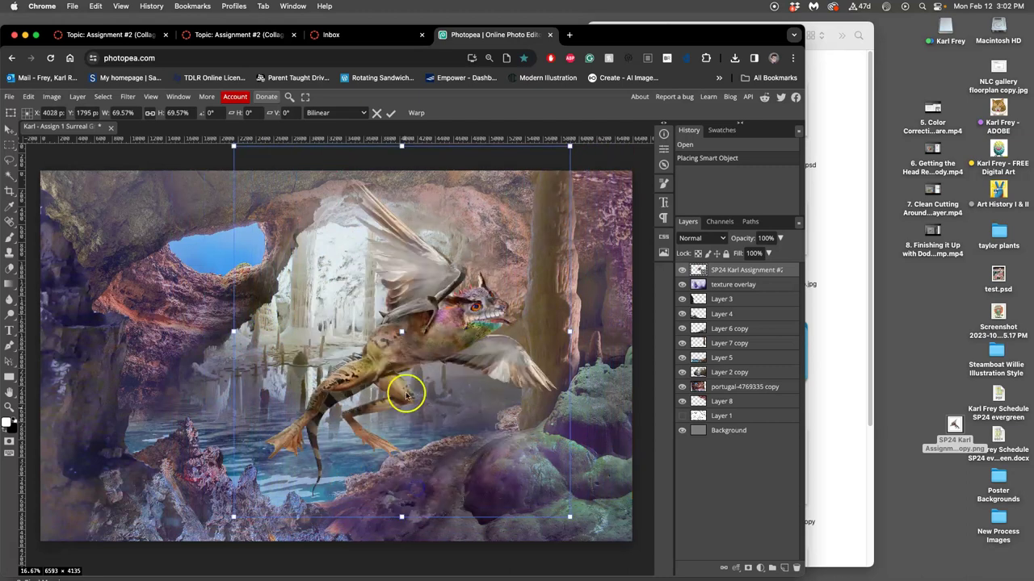
left_click_drag(410, 352, 275, 389)
left_click(473, 358)
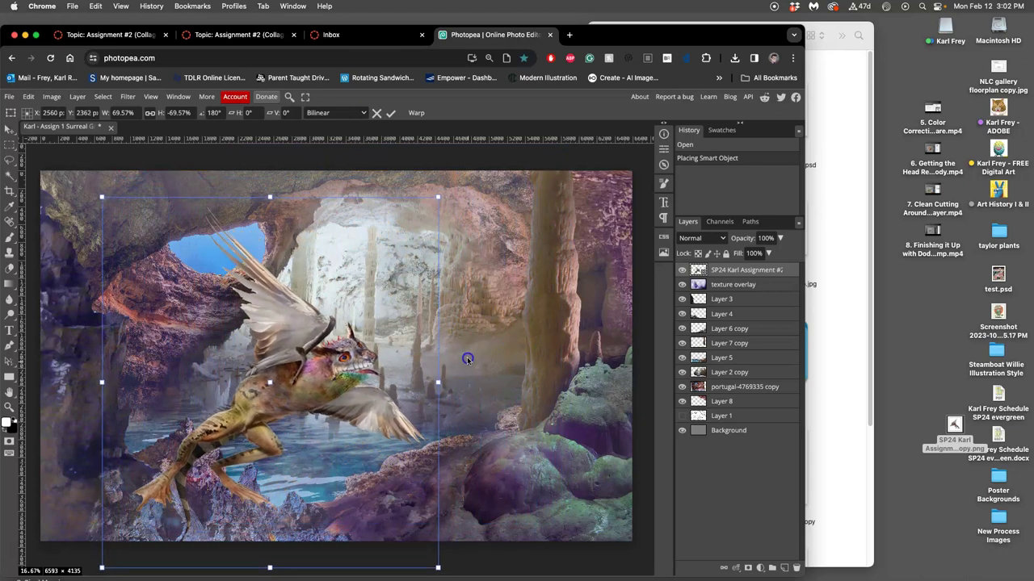
left_click_drag(445, 185, 410, 168)
left_click(378, 359)
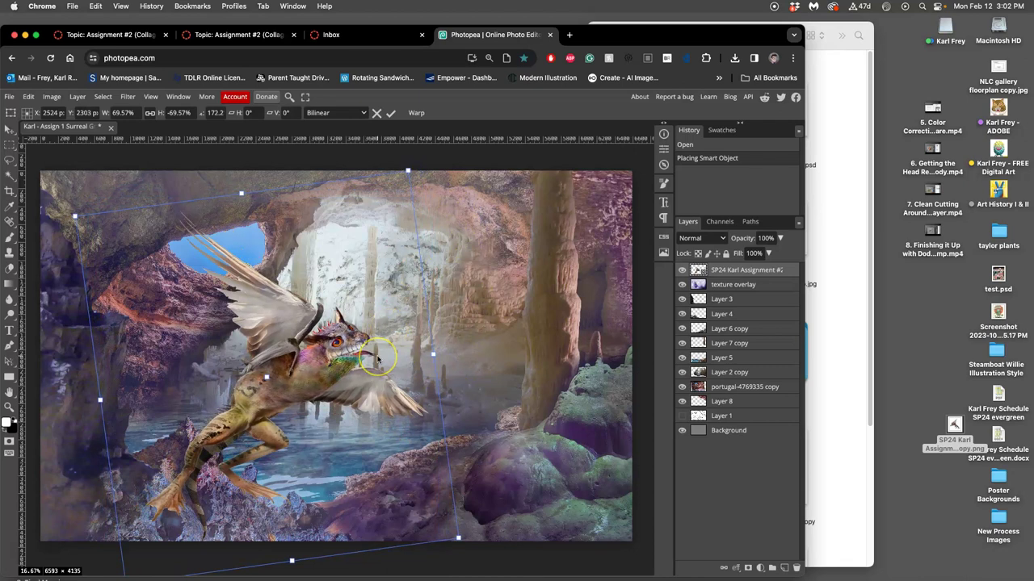
key("Return")
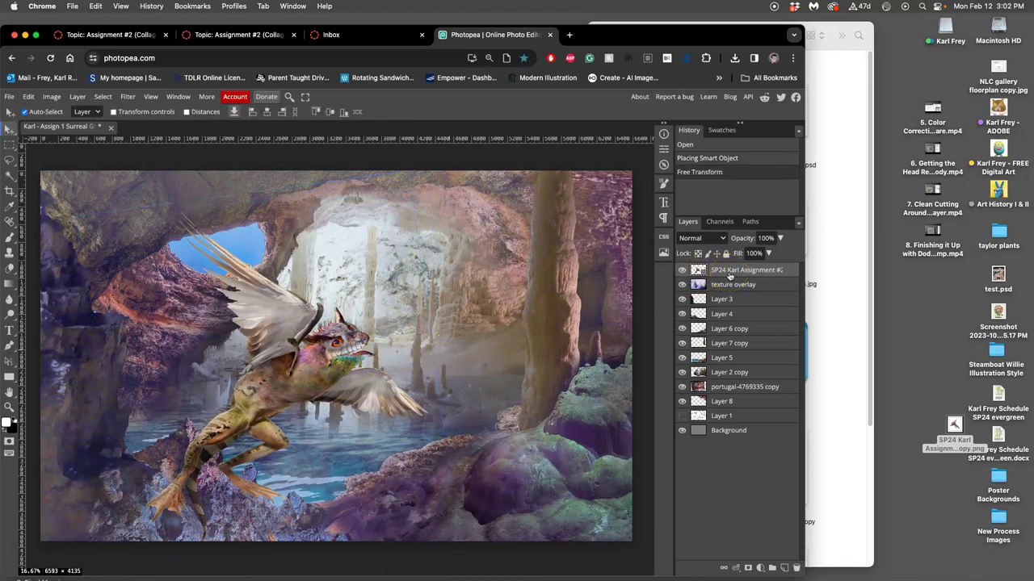
Shift the creature layer with Cmd+[ and Cmd+] until it sits directly below Layer 4
key("super+bracketleft")
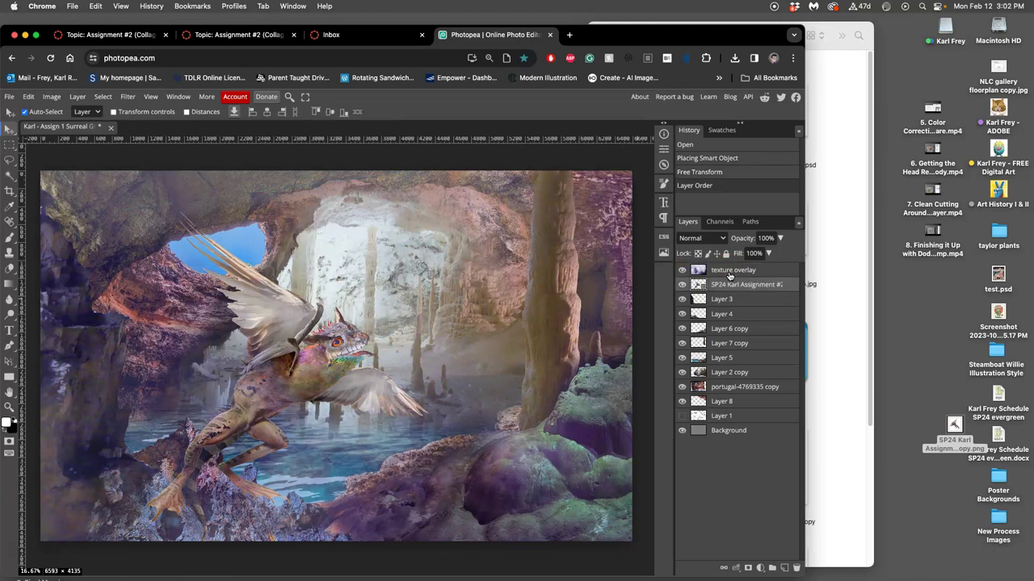
key("super+bracketleft")
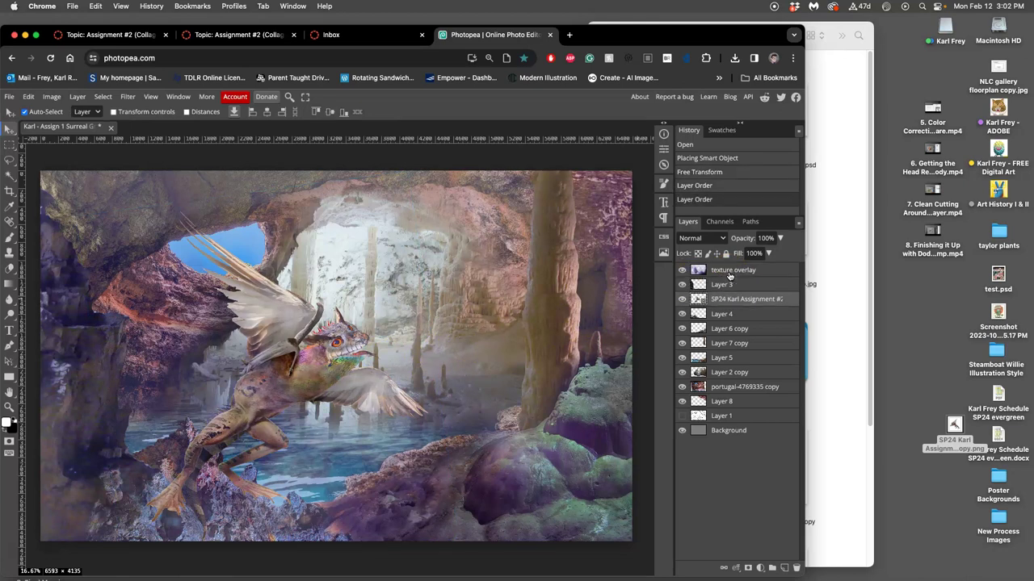
key("super+bracketleft")
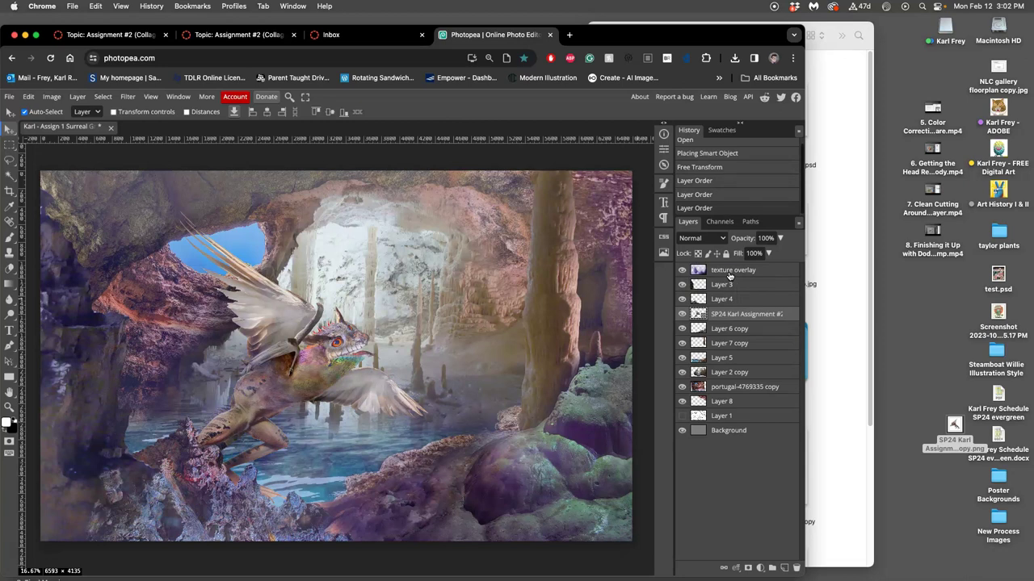
key("super+bracketleft")
key("super+bracketleft")
key("super+bracketleft")
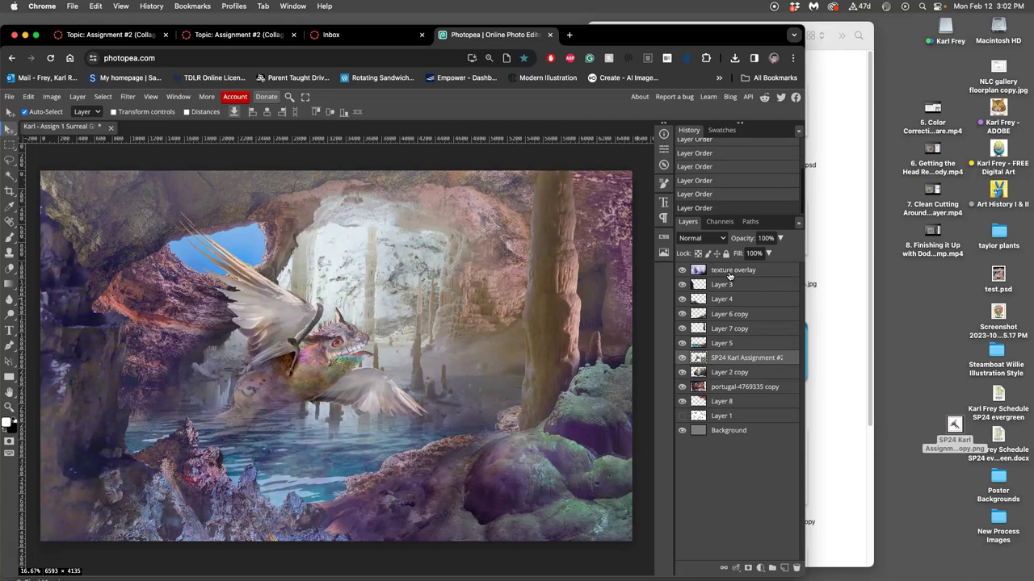
key("super+bracketleft")
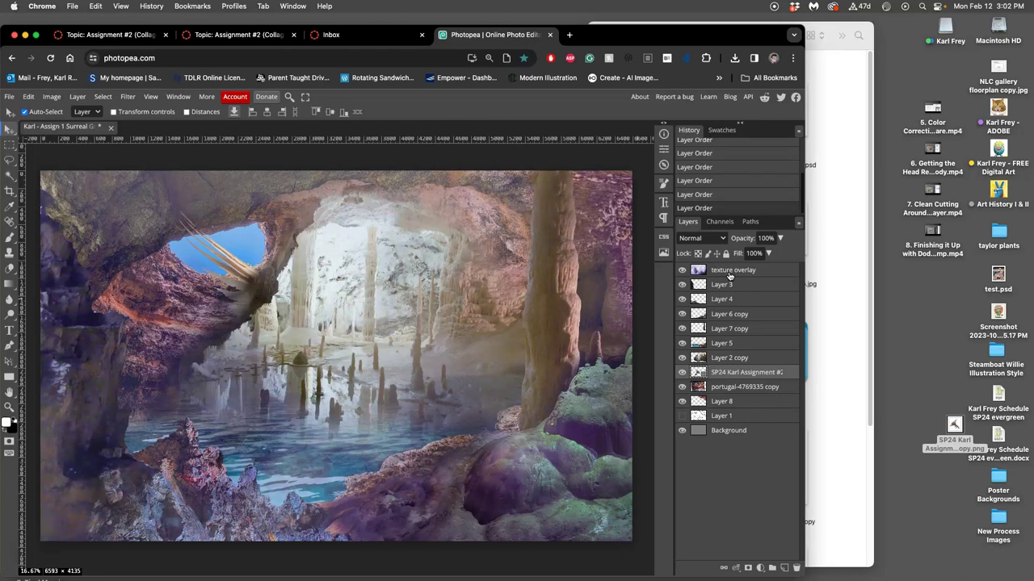
key("super+bracketleft")
key("super+bracketleft")
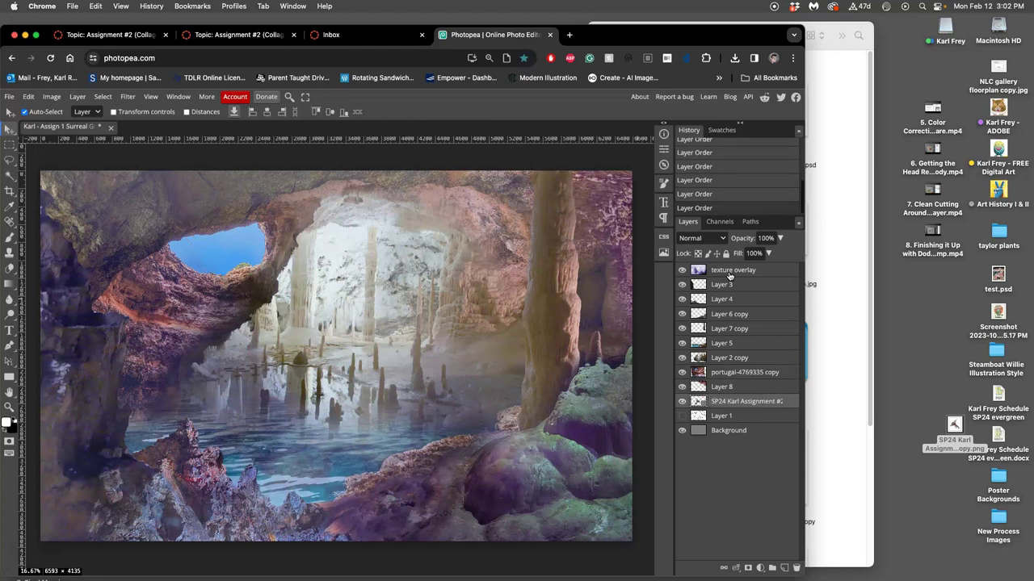
key("super+bracketright")
key("super+bracketright")
key("super+bracketright")
key("super+bracketright")
key("super+bracketright")
key("super+bracketright")
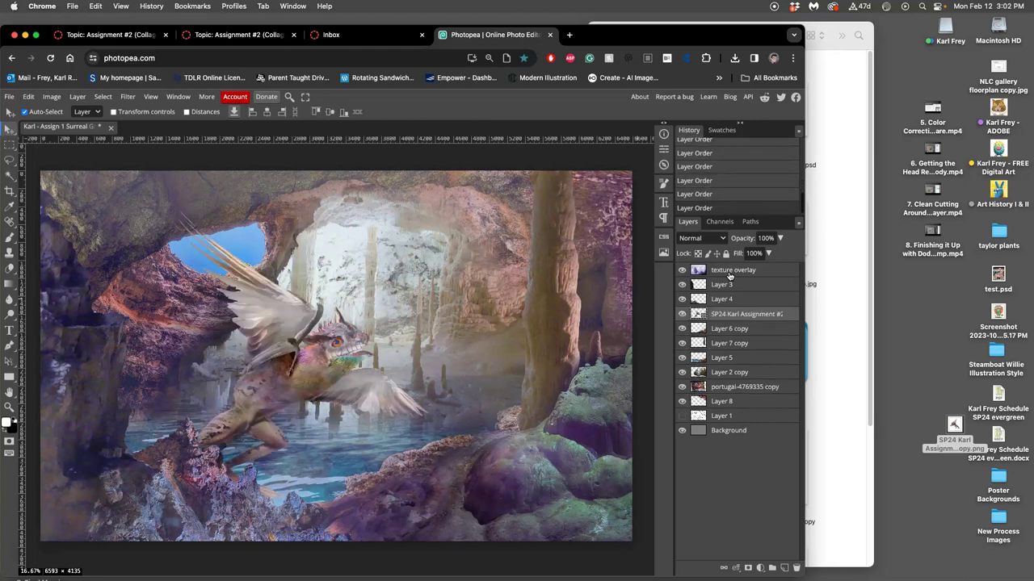
key("super+bracketright")
key("super+bracketleft")
Scale the creature to 32.68%, move it to the cave centre, flip it horizontally, and apply
left_click_drag(282, 355, 313, 359)
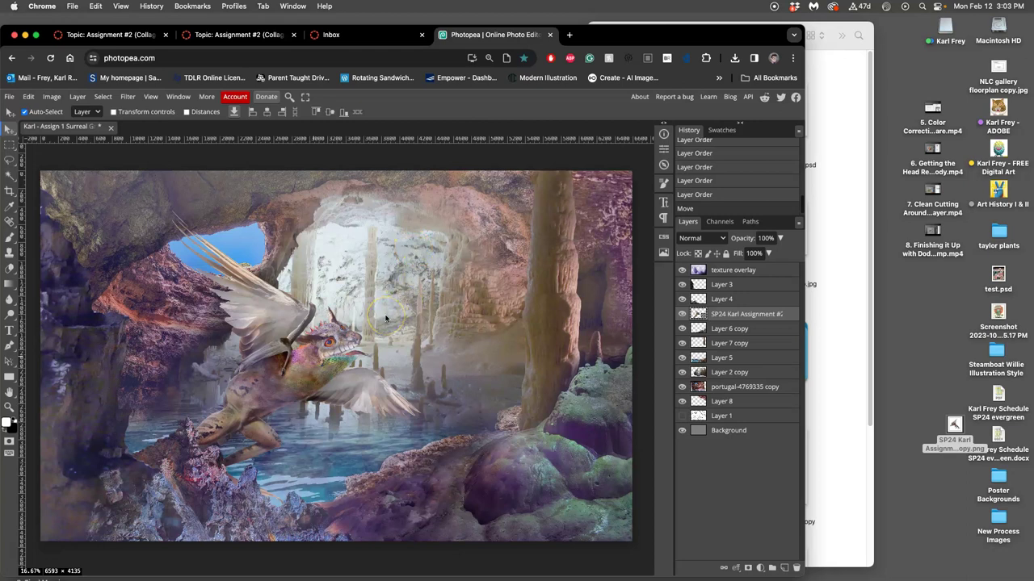
key("ctrl+t")
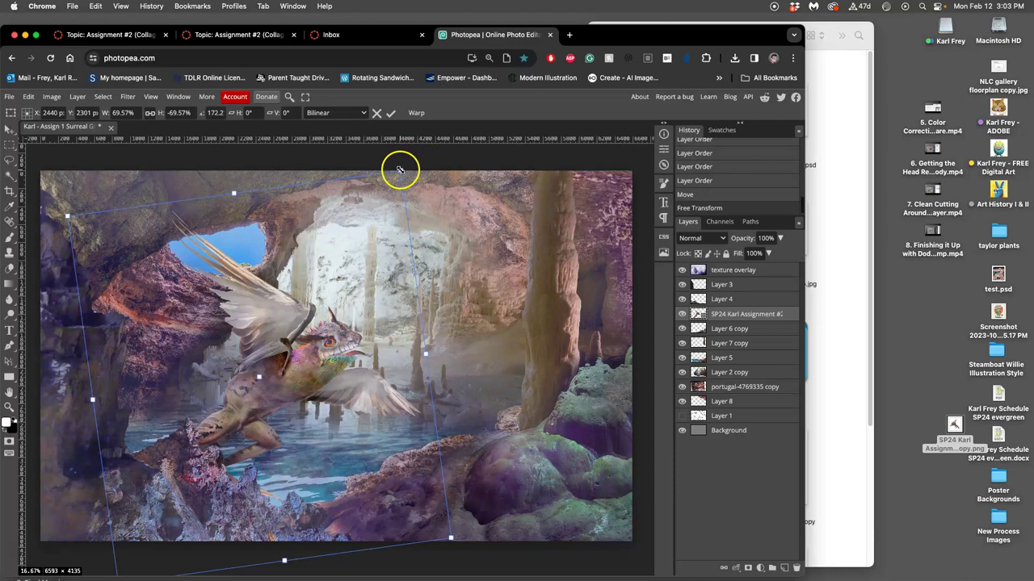
left_click_drag(399, 170, 251, 391)
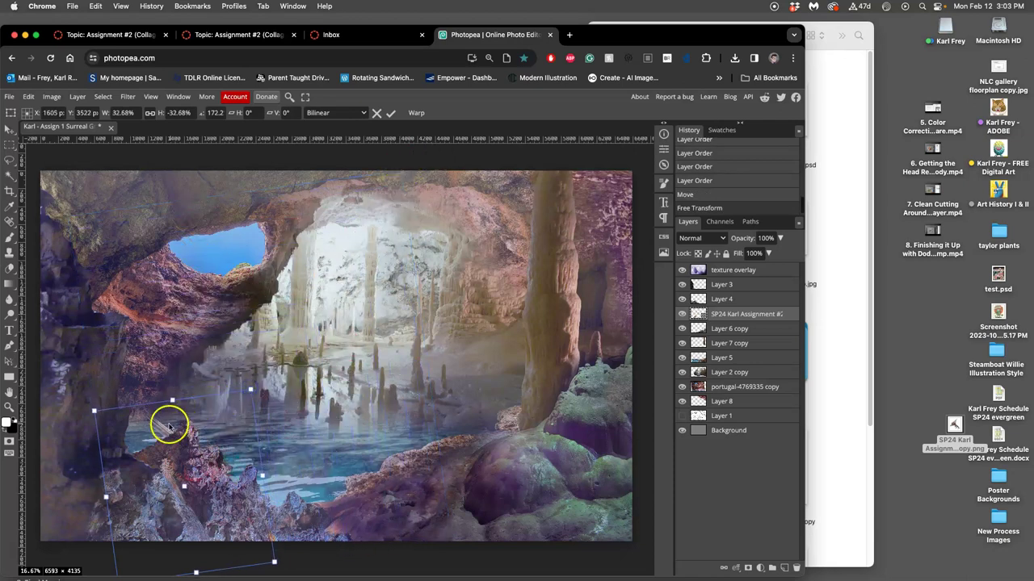
left_click_drag(168, 427, 383, 293)
right_click(432, 347)
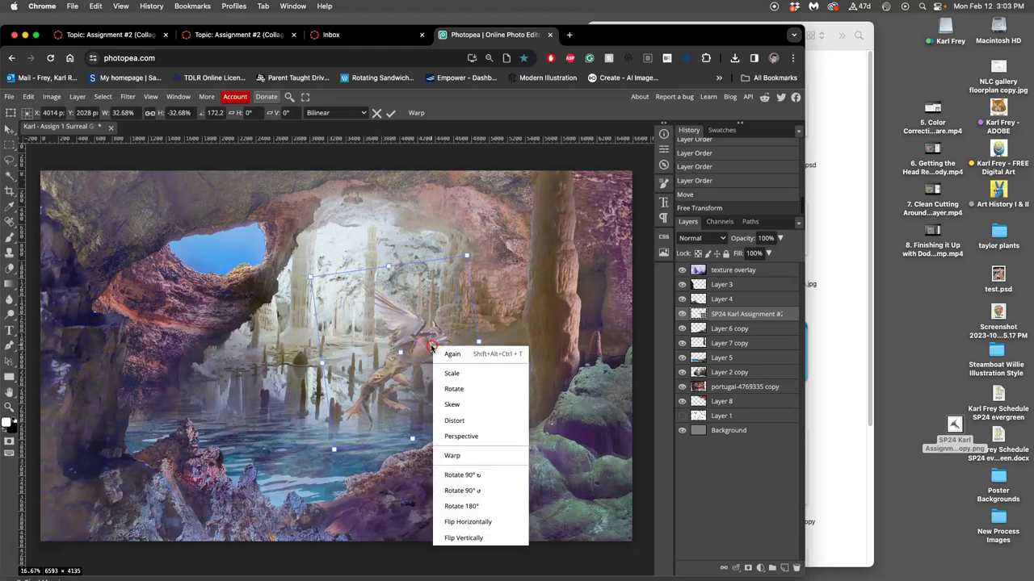
left_click(496, 518)
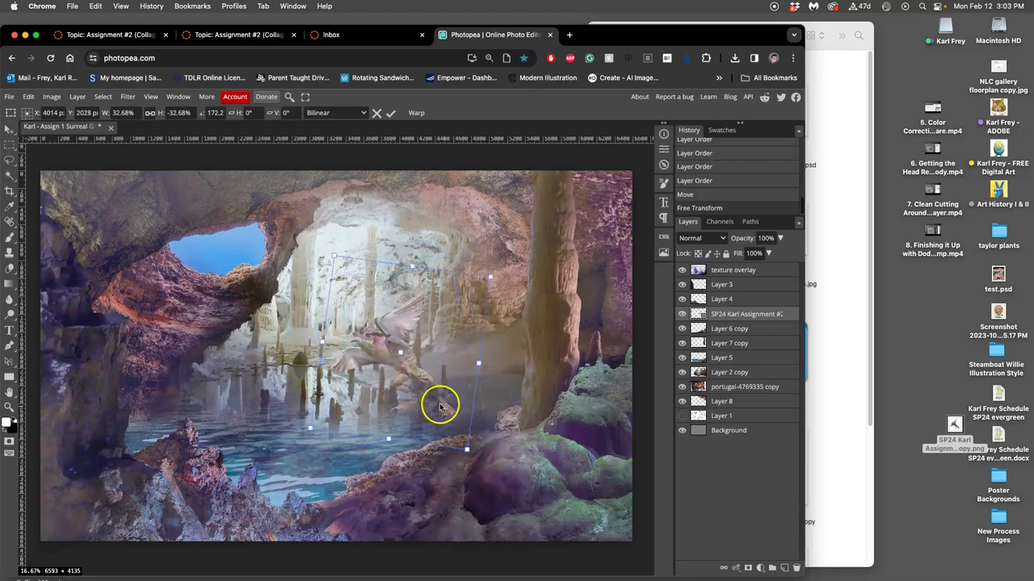
left_click_drag(432, 394, 432, 397)
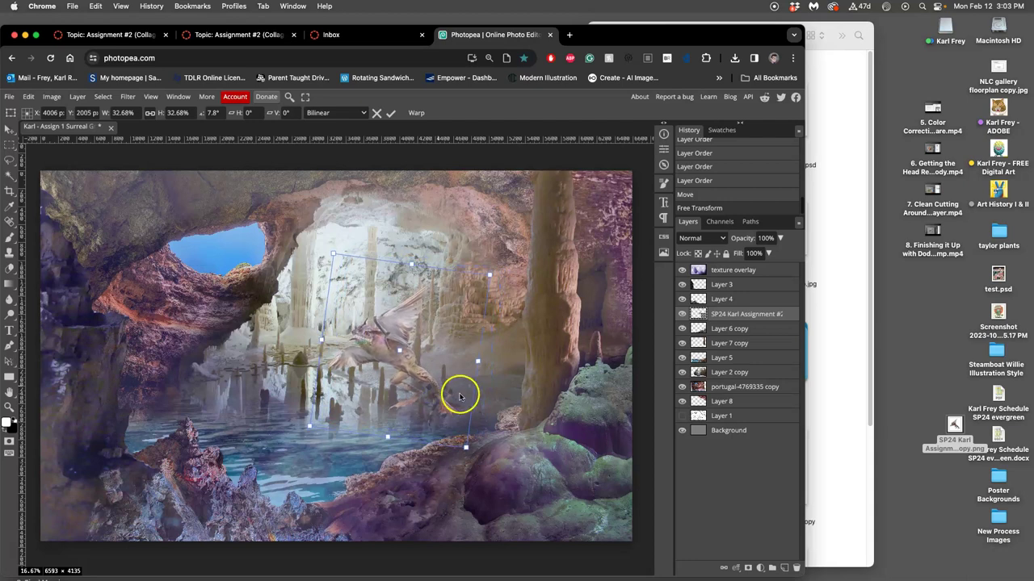
key("Return")
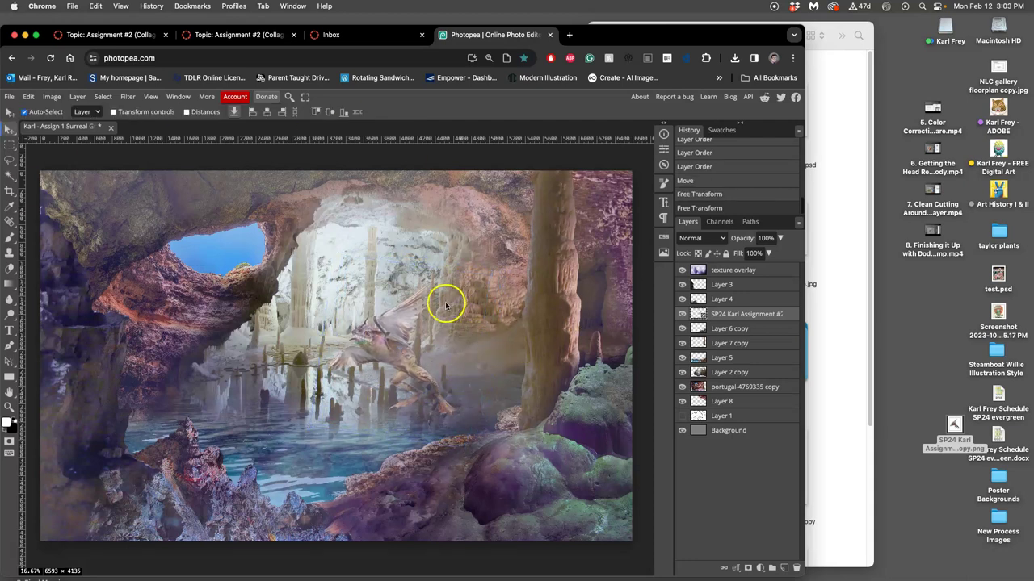
left_click(10, 192)
left_click_drag(41, 170, 202, 259)
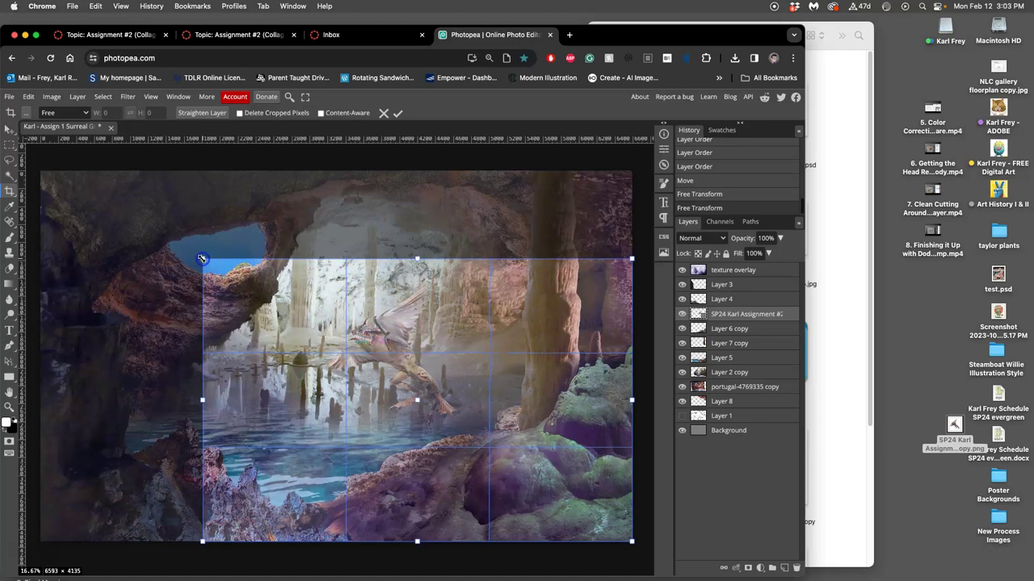
left_click_drag(630, 542, 502, 471)
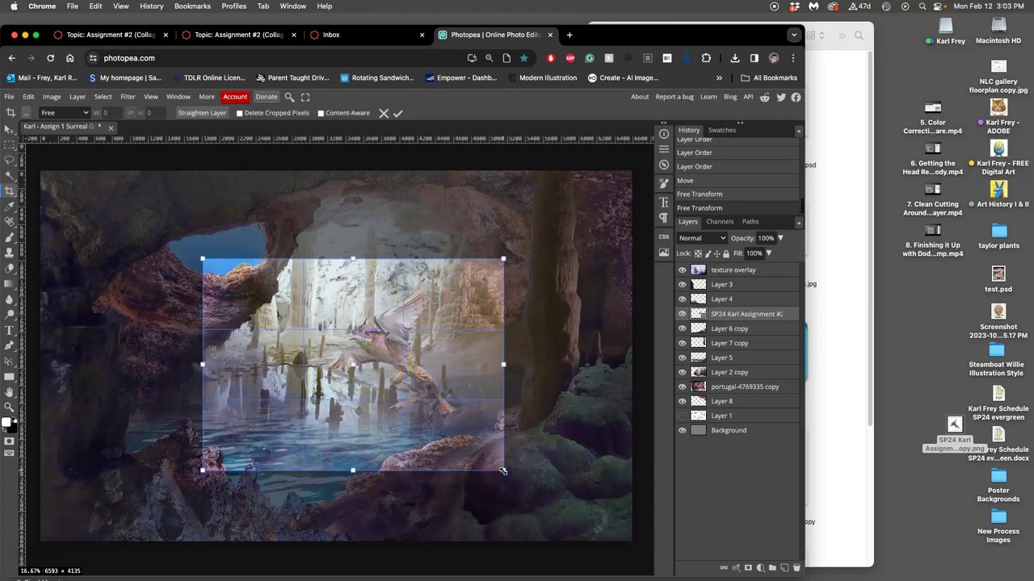
key("Return")
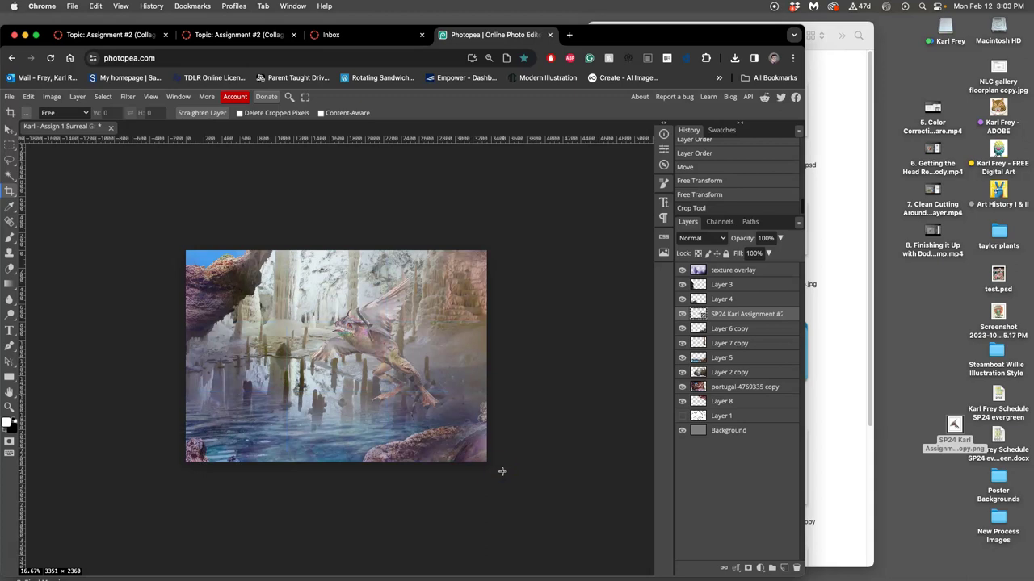
left_click(417, 336)
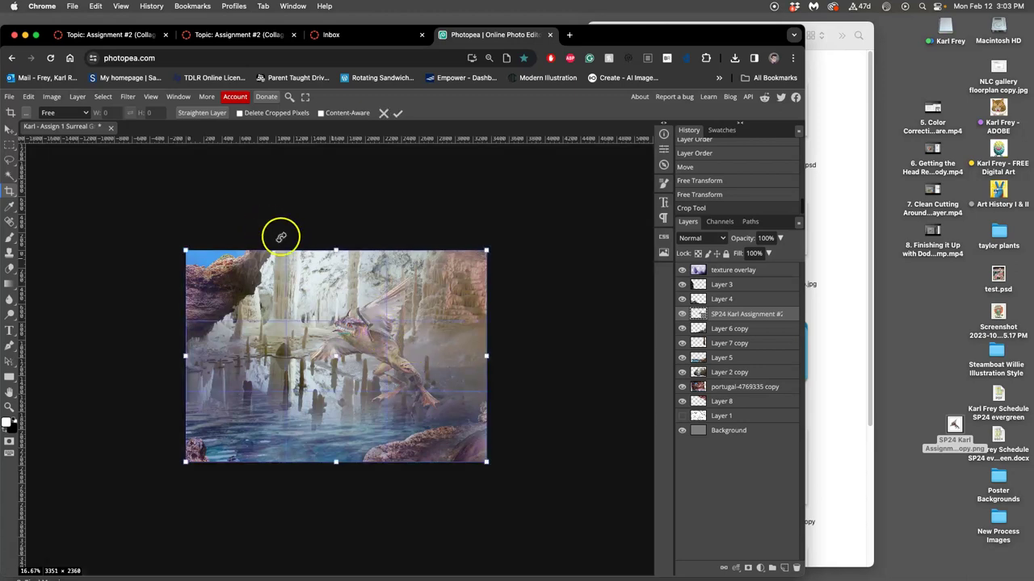
key("super+z")
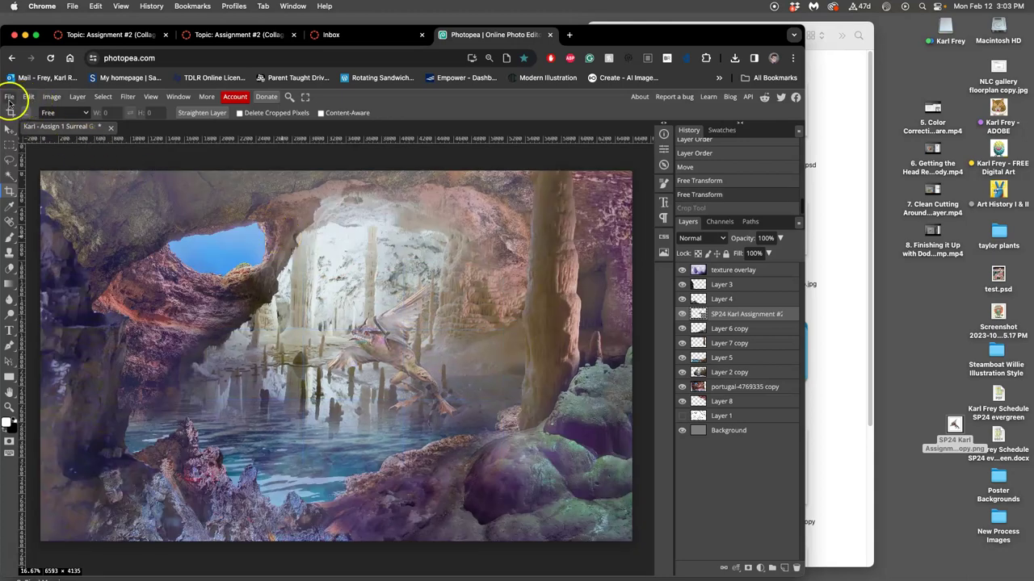
Save the composite to the Desktop as PSD 'Proving Ground 1 Grotto Creaturescape', dropping the 'Grotto copy' ending
left_click(9, 96)
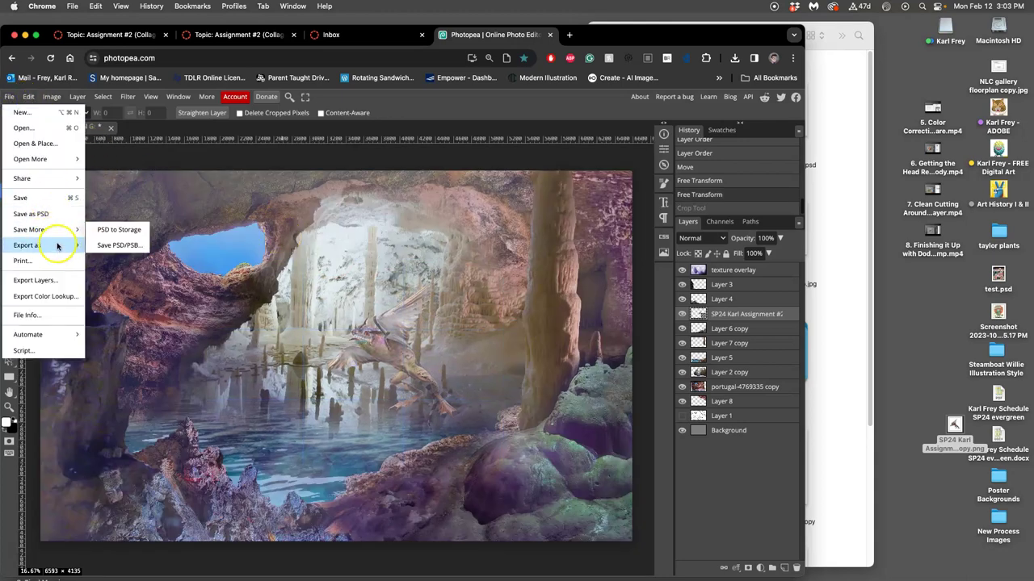
mouse_move(65, 245)
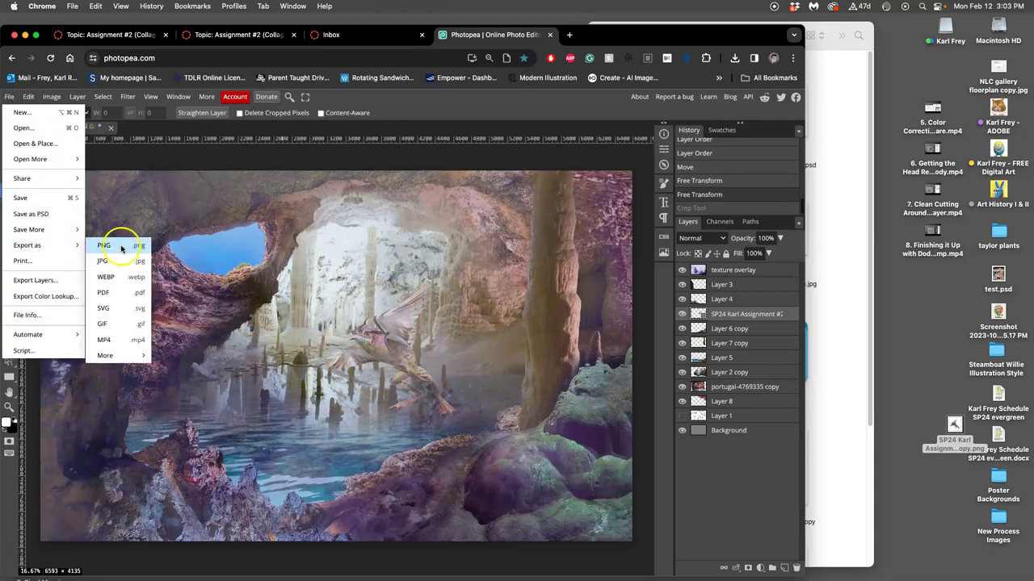
left_click(44, 214)
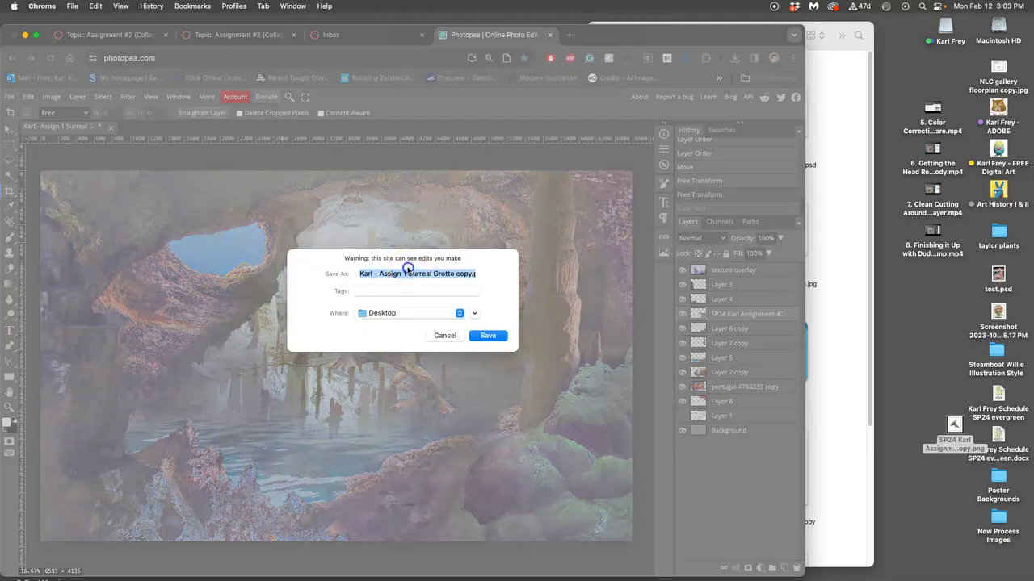
left_click(394, 275)
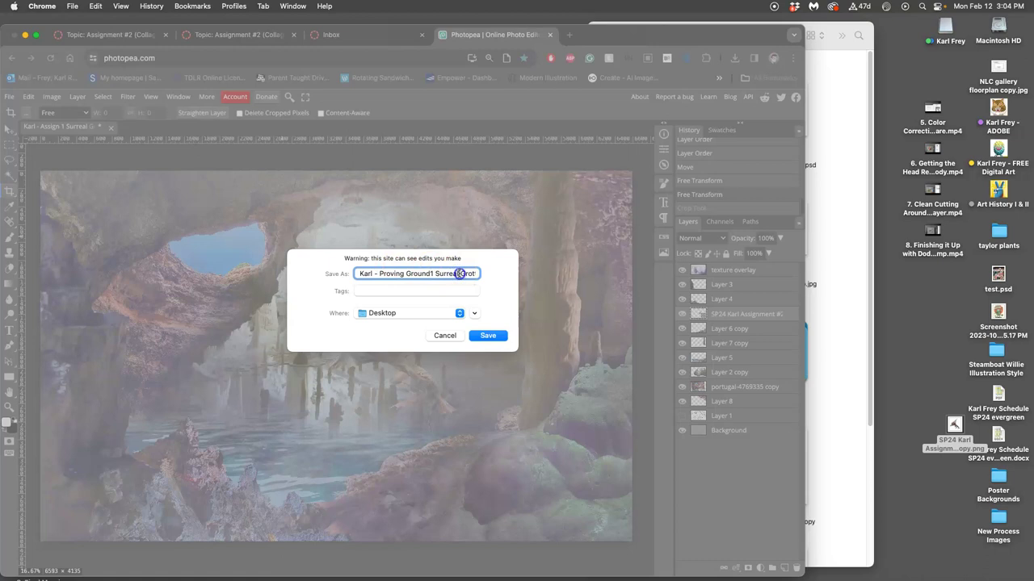
left_click_drag(459, 274, 491, 272)
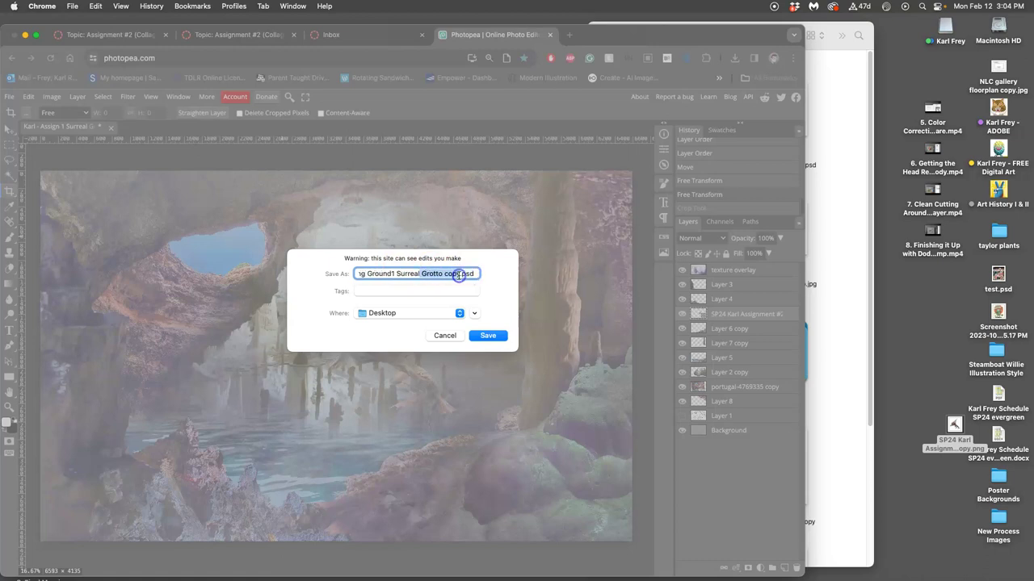
key("BackSpace")
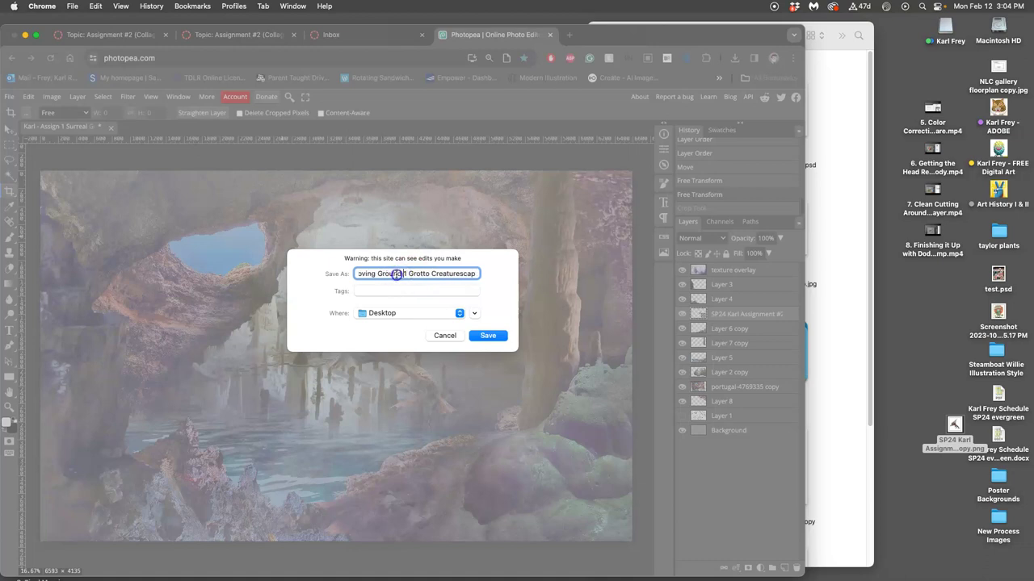
left_click_drag(397, 274, 372, 273)
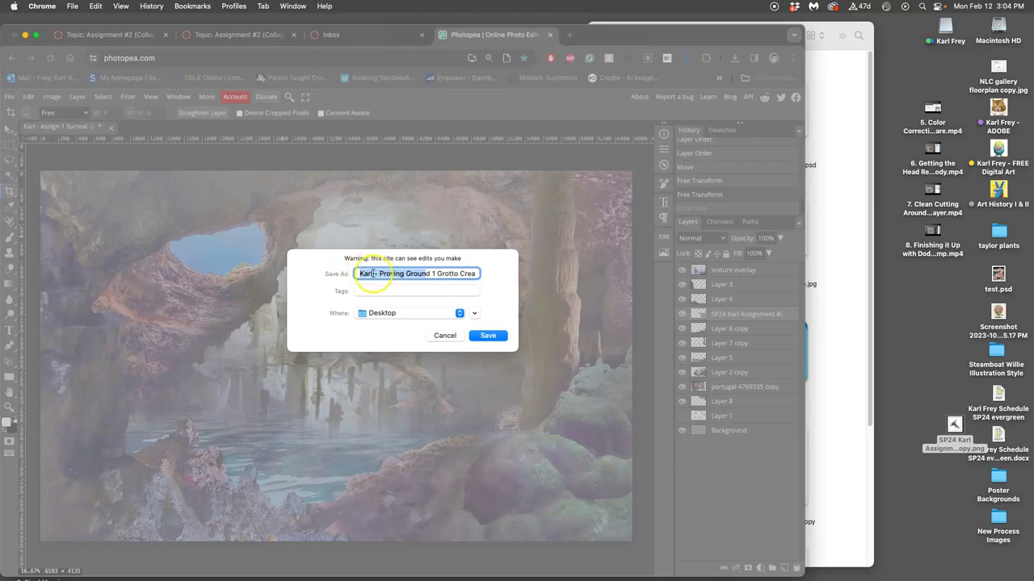
left_click(488, 336)
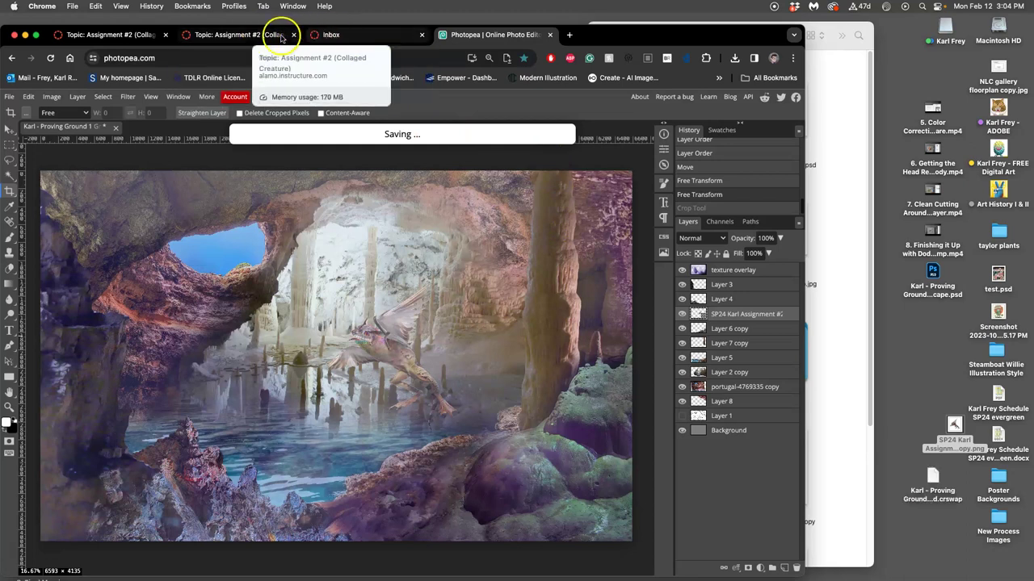
Show the ARTS-2348-006 course home page in Canvas, then give the desktop Creaturescape PSD a green tag
left_click(274, 36)
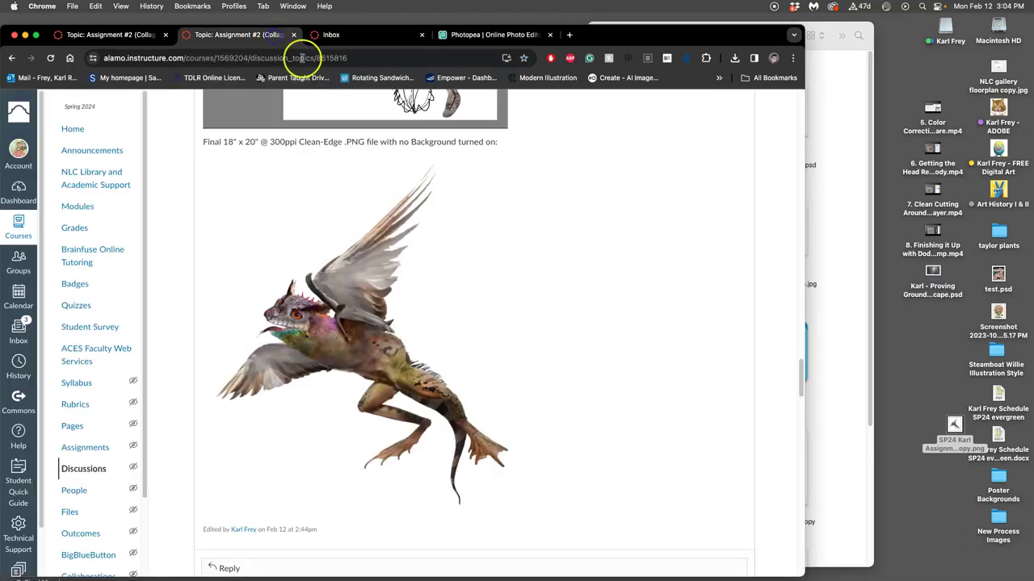
left_click(73, 130)
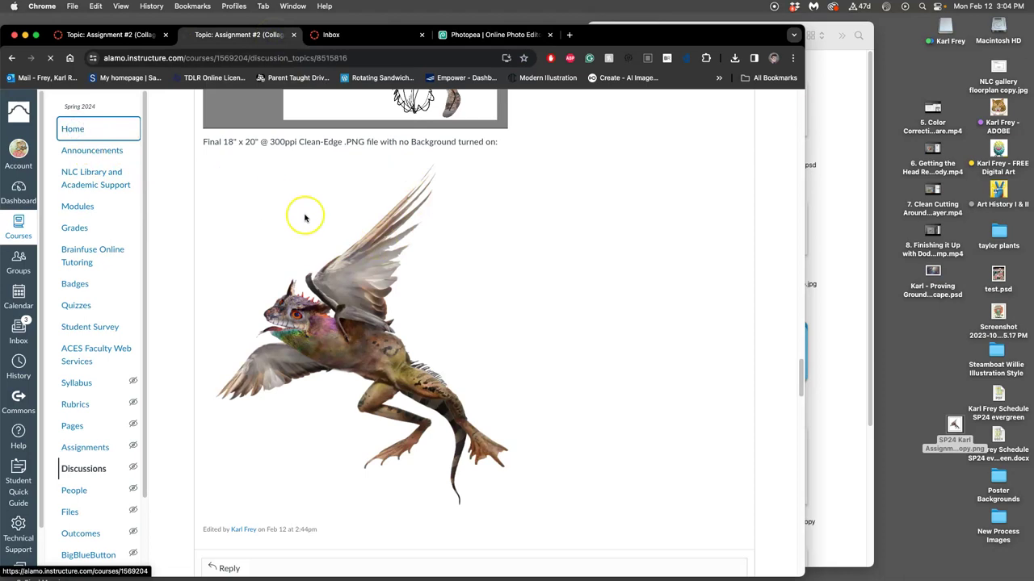
right_click(934, 274)
left_click(756, 449)
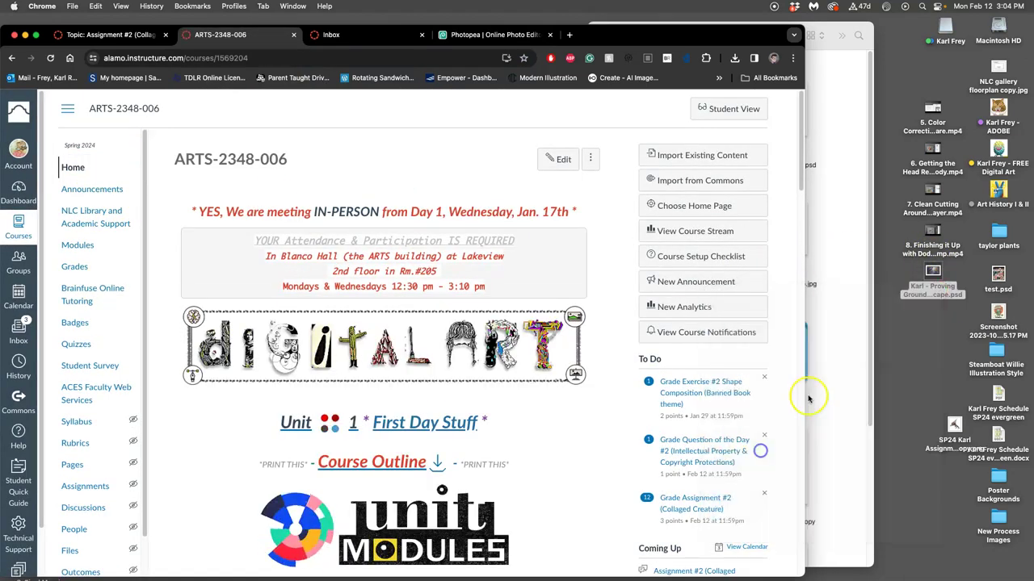
left_click_drag(931, 277, 929, 321)
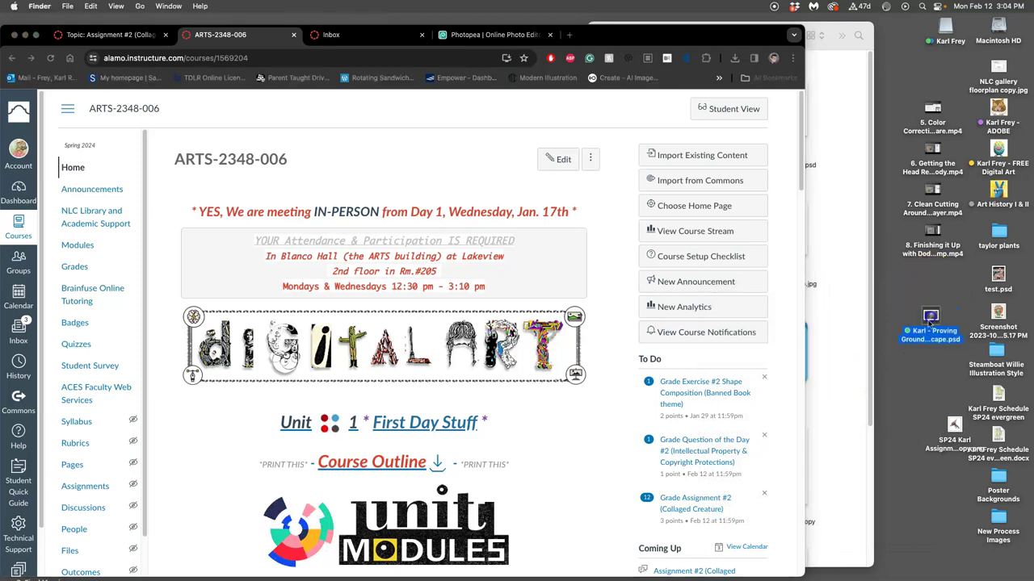
Create a new folder named 'Proving Ground #1' in the parent course folder
left_click(851, 313)
left_click(680, 37)
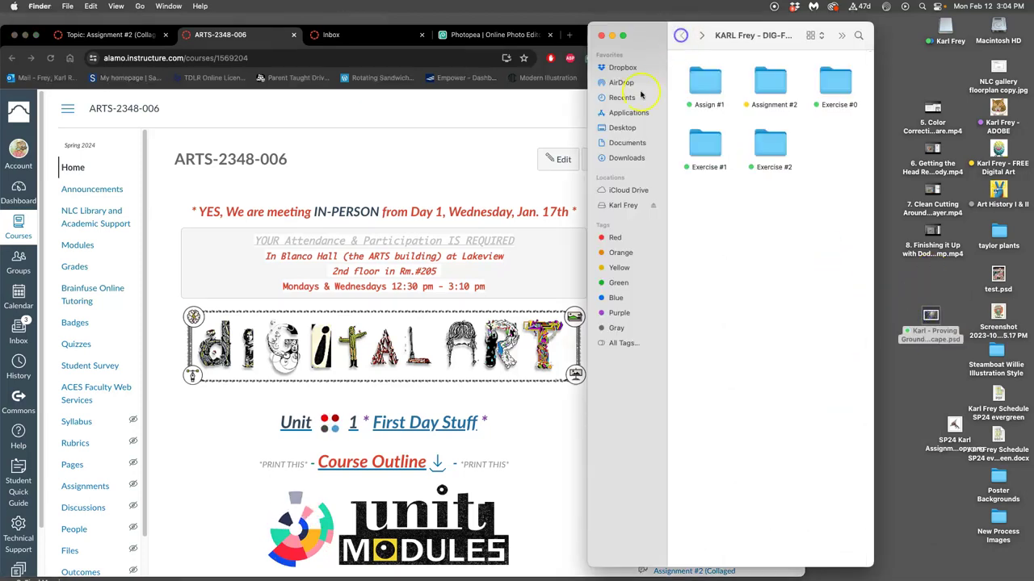
left_click_drag(586, 114, 365, 121)
right_click(625, 172)
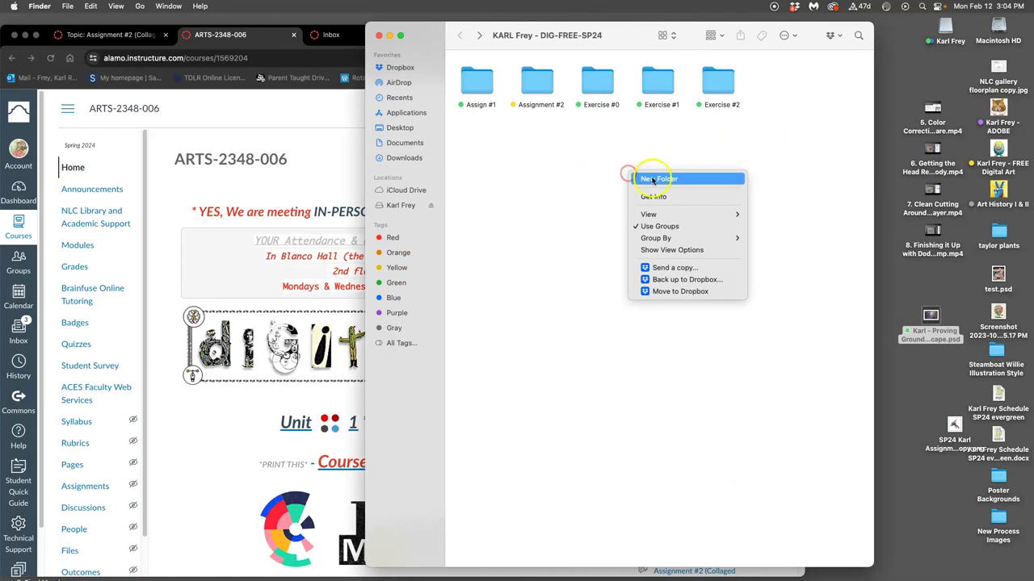
left_click(653, 179)
type("Proving Ground #1")
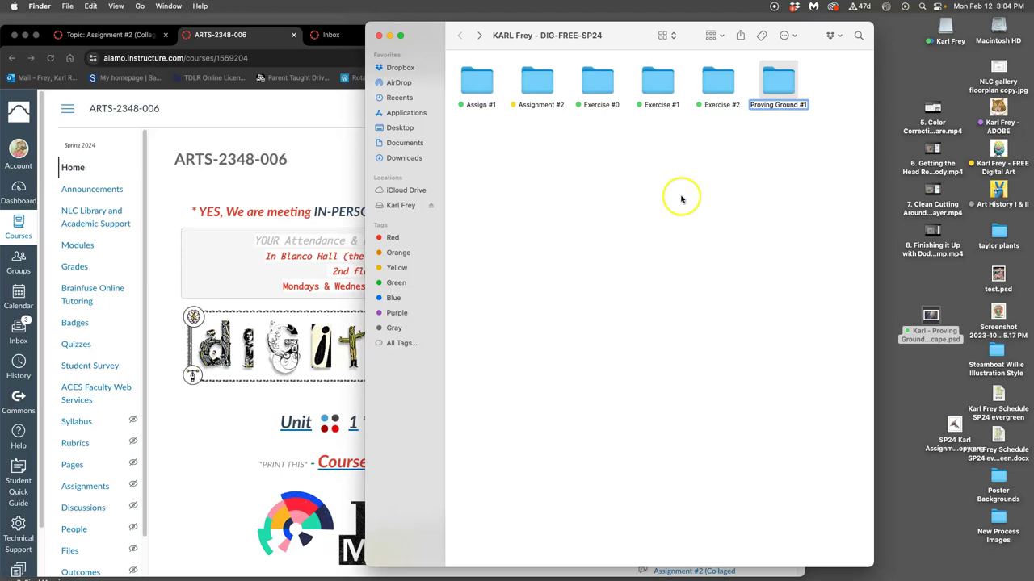
left_click(693, 201)
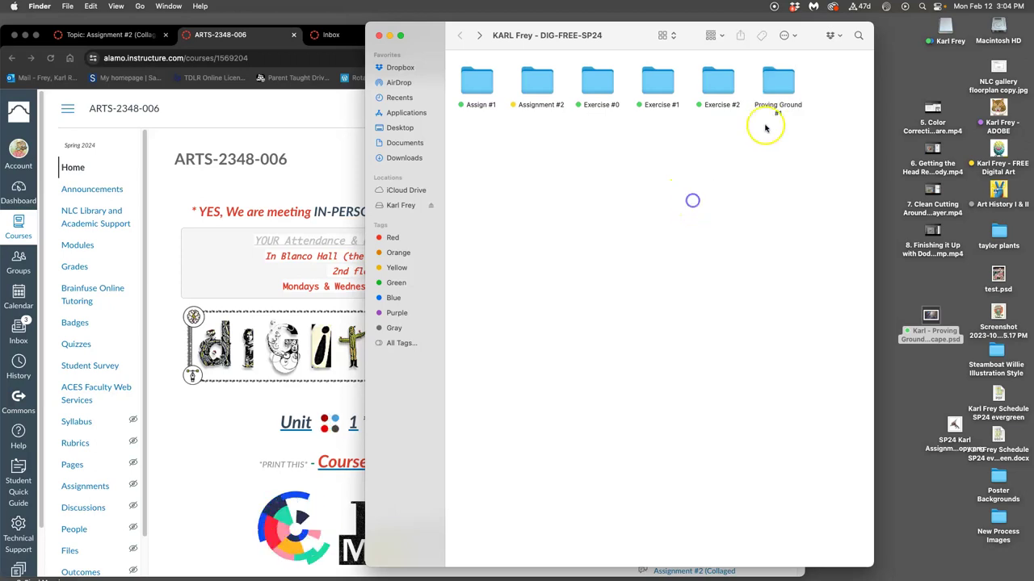
Tag the Proving Ground #1 folder yellow and move the desktop file into it
right_click(778, 84)
left_click(819, 236)
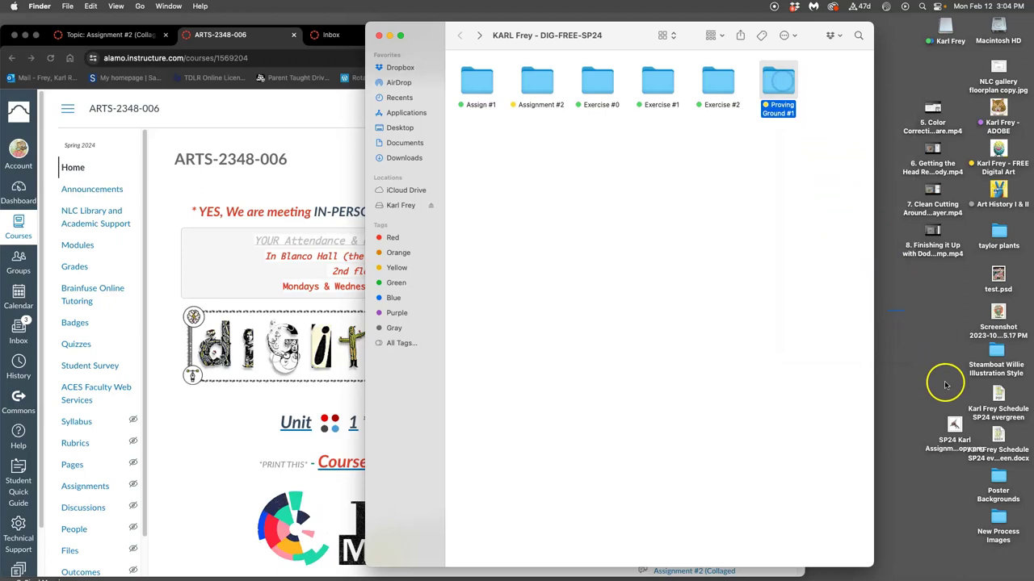
left_click_drag(953, 422, 777, 80)
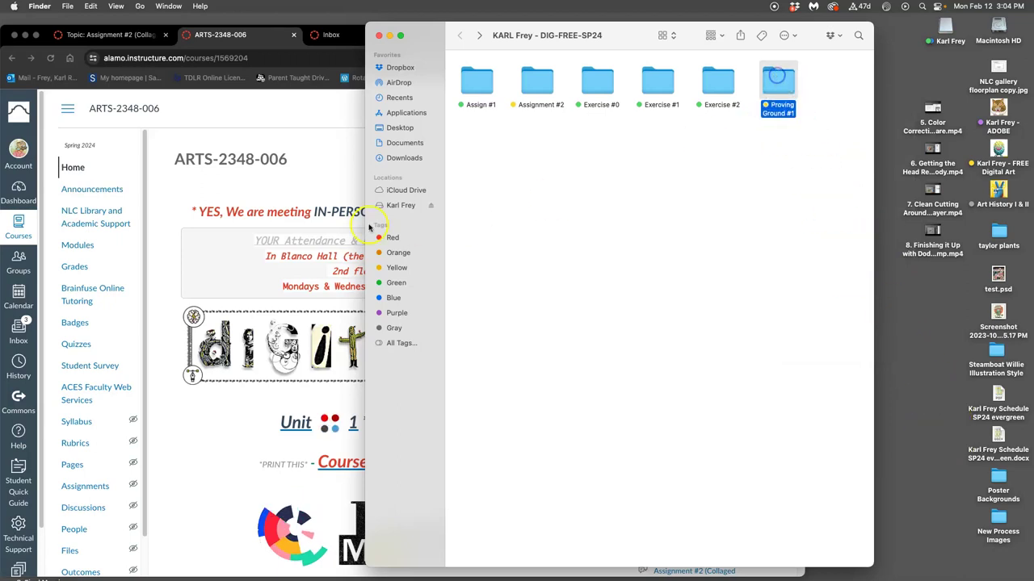
Go from Unit Modules through the Creative Problem-Solving Badge pages to the Proving Ground 1 assignment
left_click(292, 172)
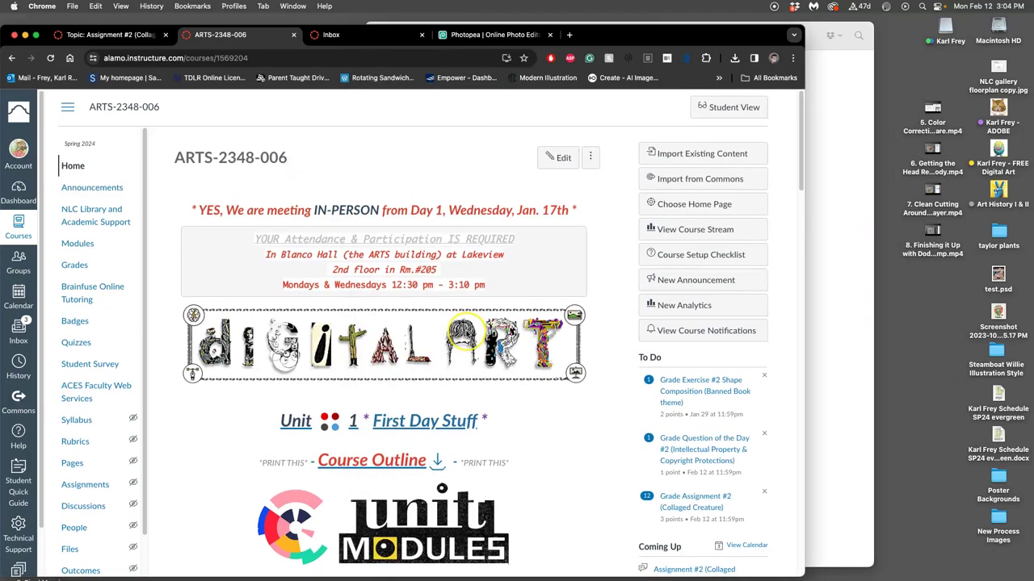
scroll(466, 334, "down", 3)
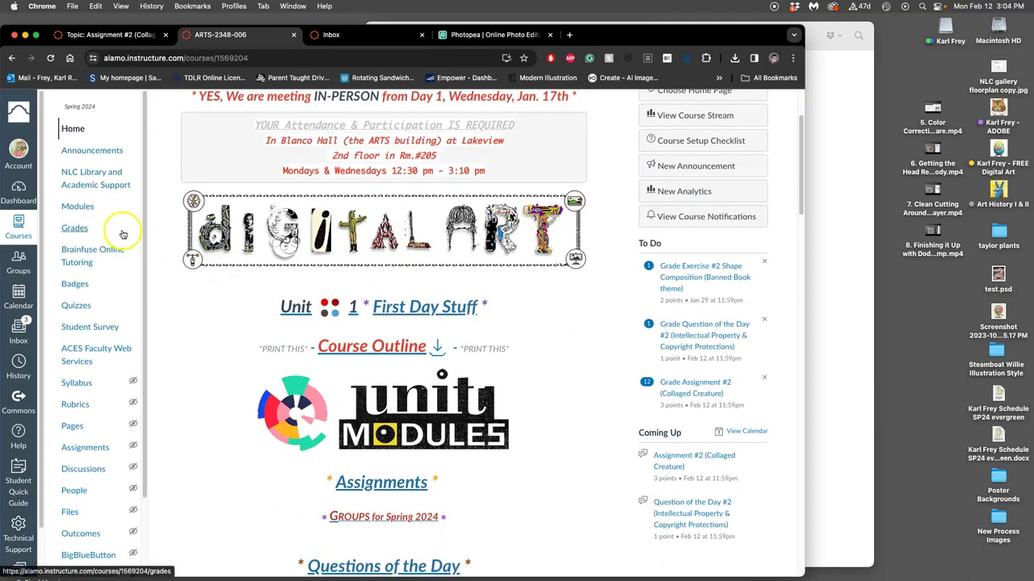
left_click(421, 391)
scroll(461, 363, "down", 10)
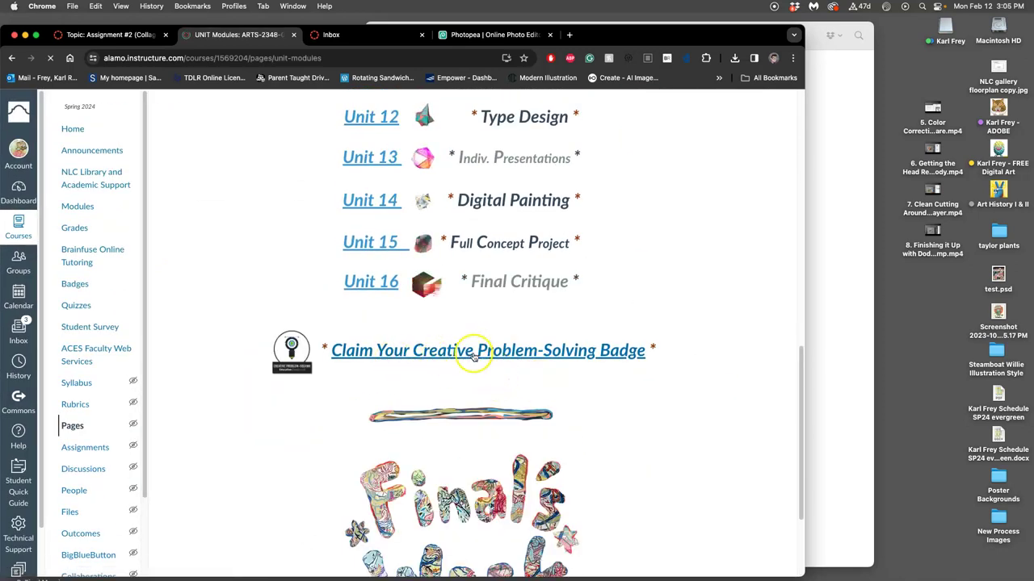
left_click(516, 353)
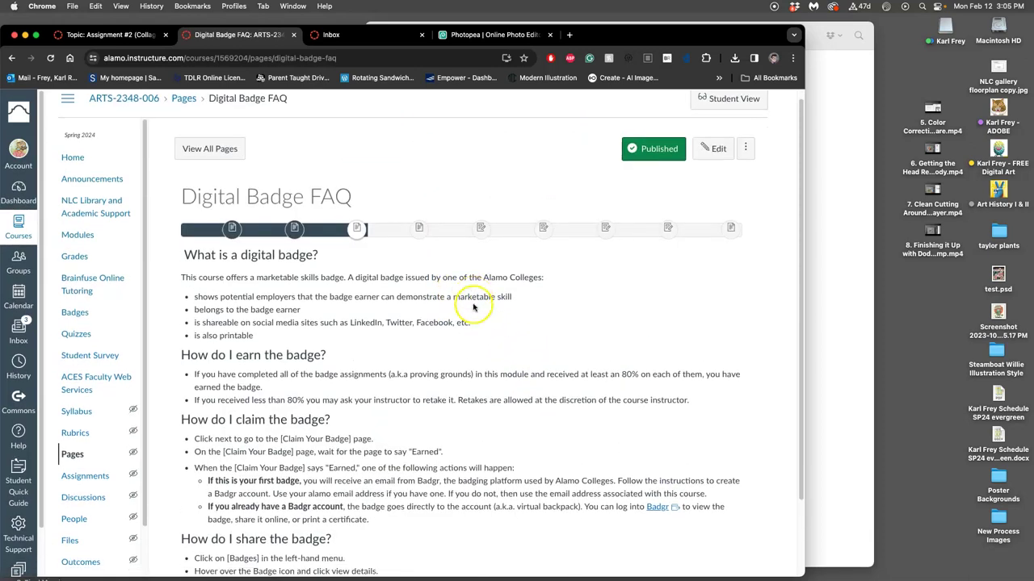
scroll(428, 250, "down", 3)
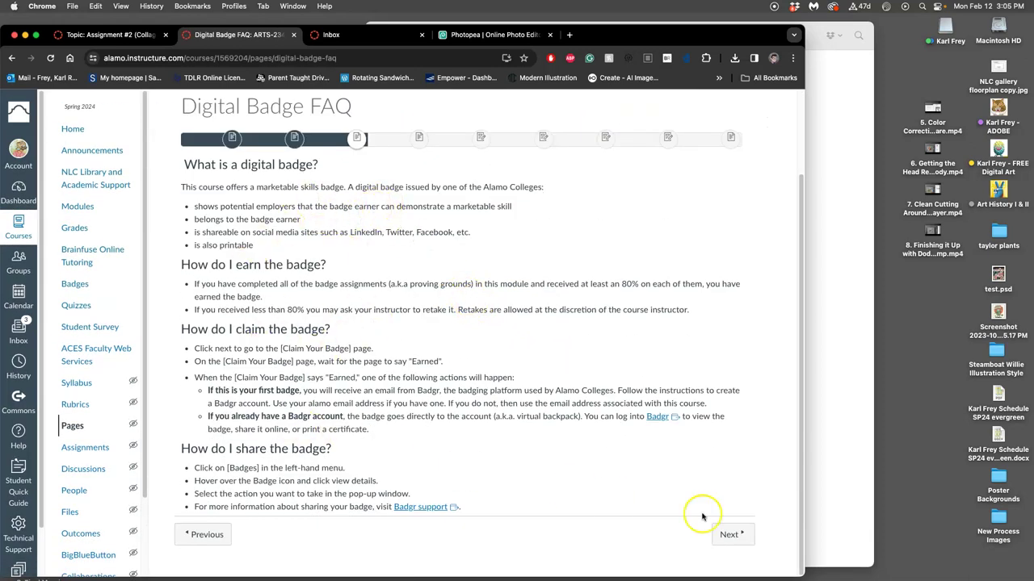
left_click(420, 140)
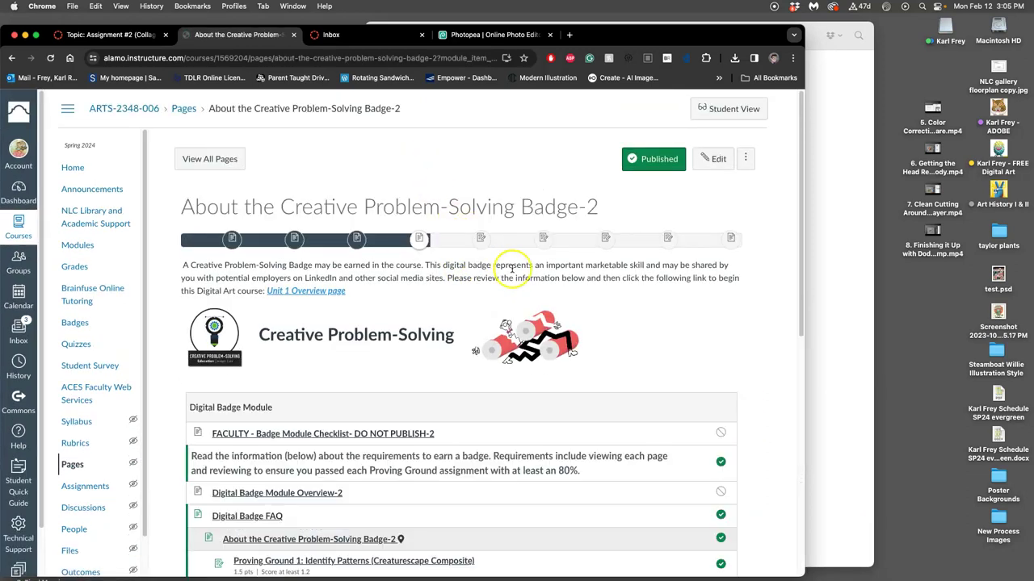
scroll(512, 268, "down", 2)
scroll(473, 334, "down", 10)
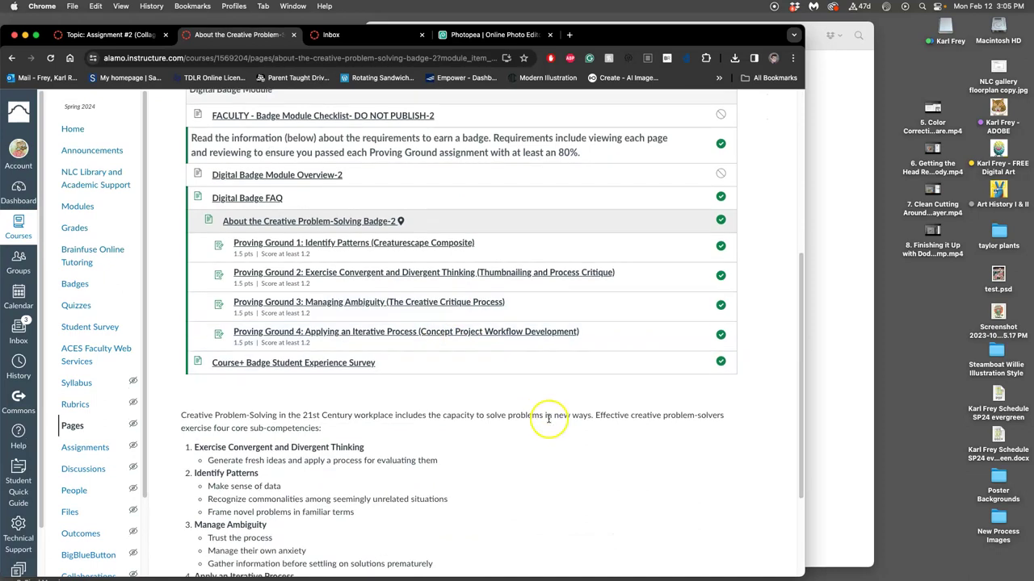
left_click(729, 534)
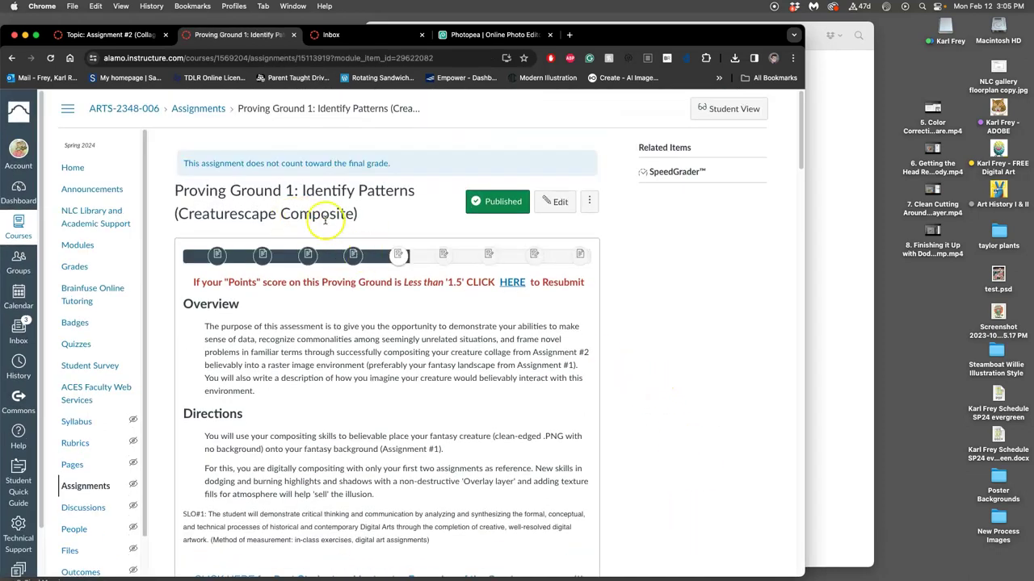
scroll(457, 377, "down", 10)
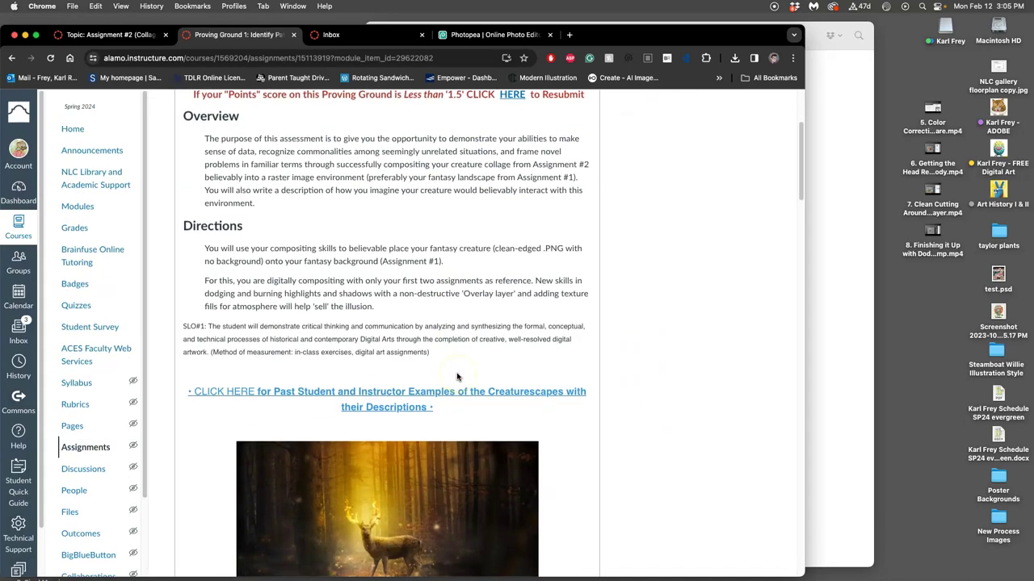
scroll(458, 377, "down", 12)
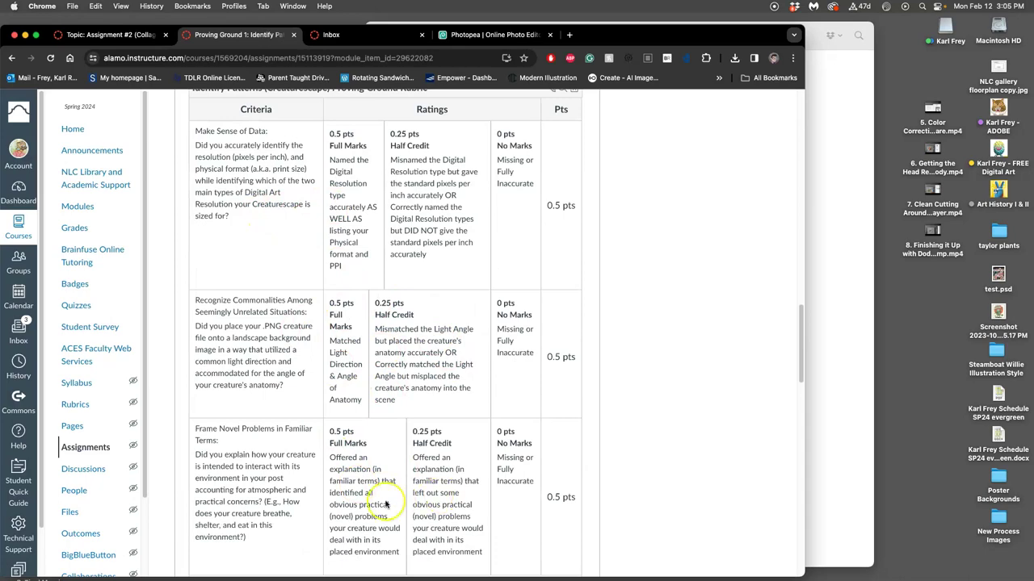
scroll(461, 393, "up", 10)
scroll(461, 392, "down", 4)
scroll(466, 393, "up", 1)
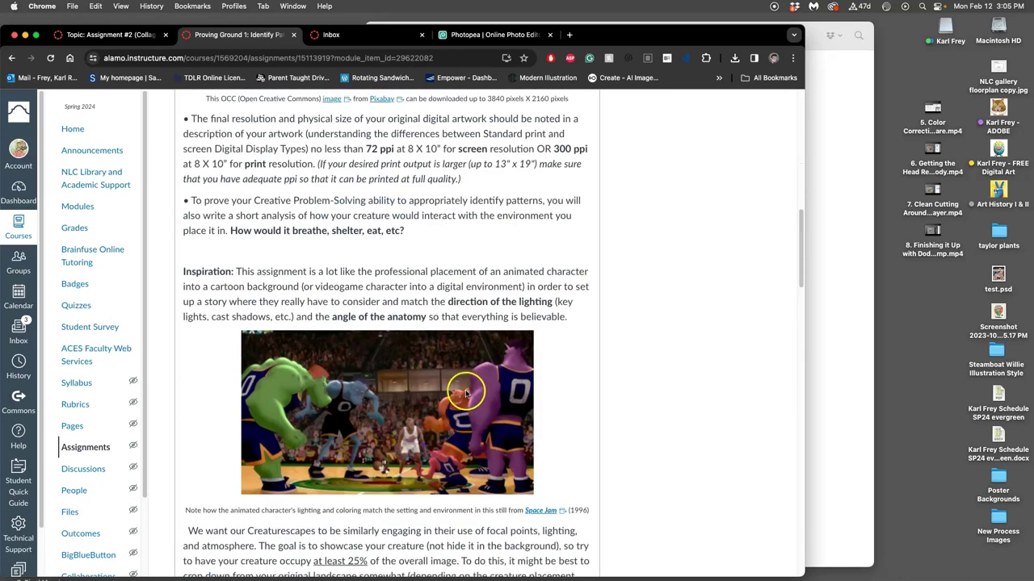
scroll(466, 394, "up", 4)
scroll(469, 335, "down", 5)
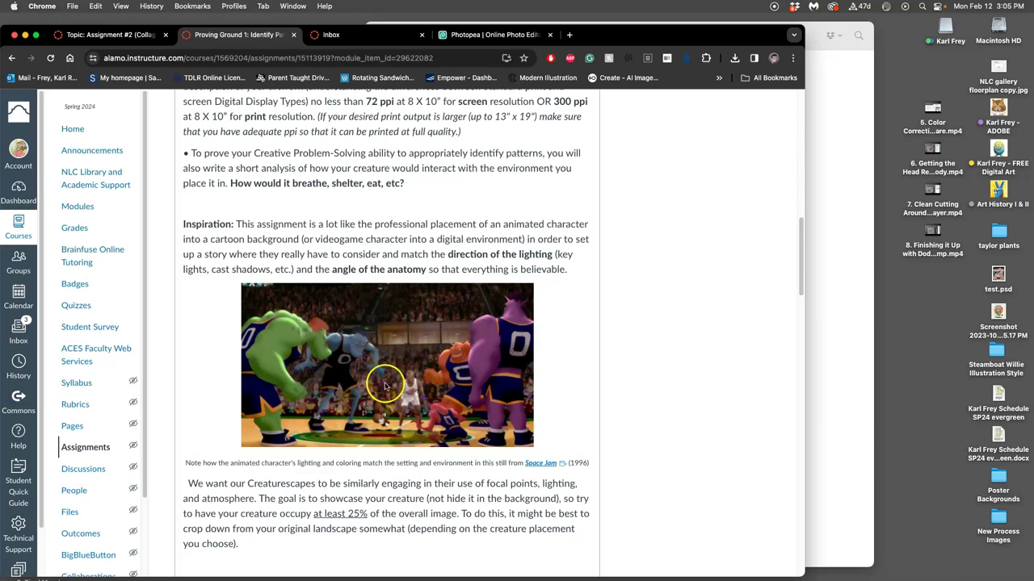
scroll(384, 386, "down", 10)
scroll(384, 386, "up", 3)
scroll(384, 386, "down", 1)
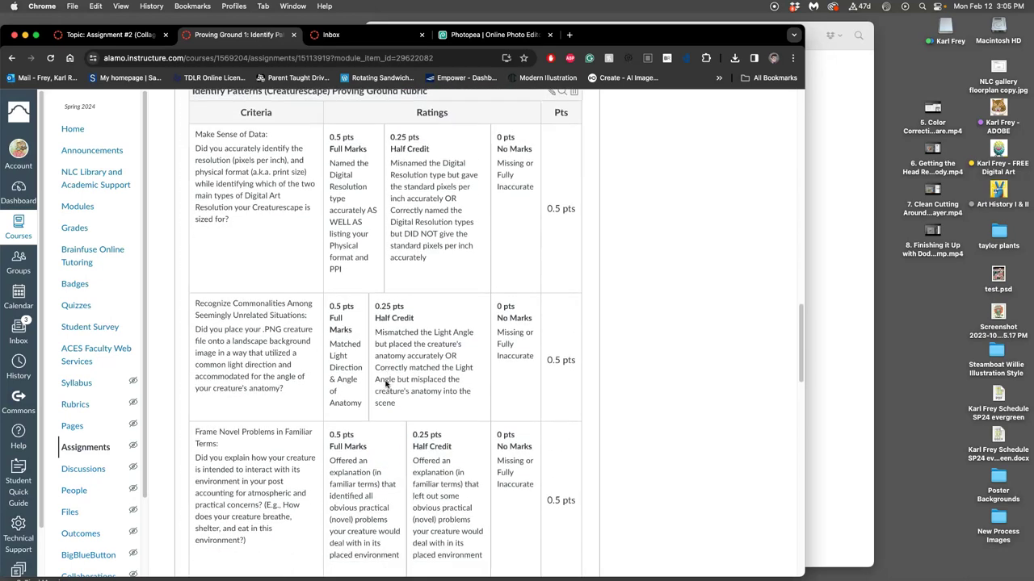
scroll(385, 384, "up", 20)
left_click(388, 367)
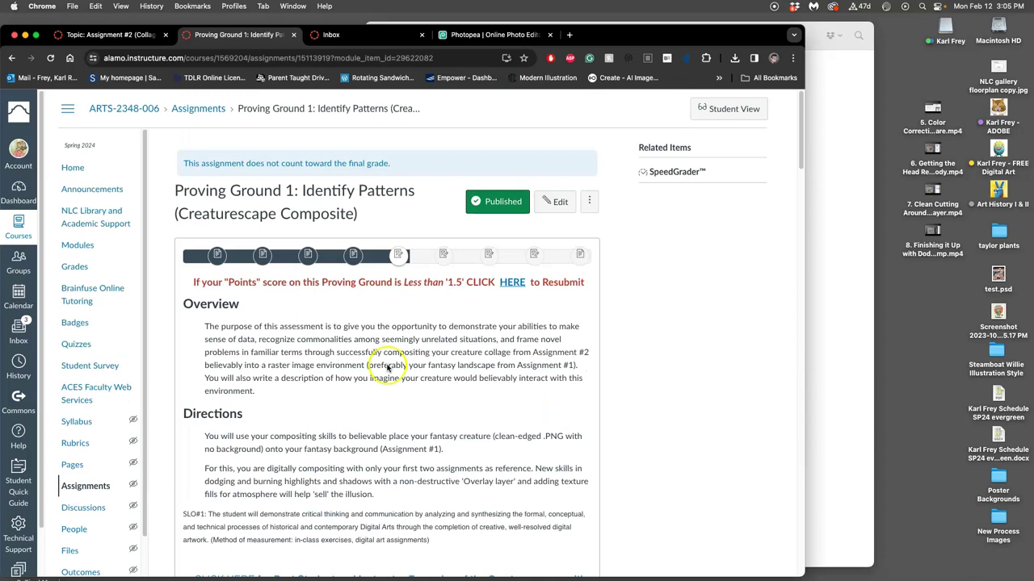
Navigate from course Home through Unit Modules to the page after the Unit 6 Creaturescape overview
left_click(77, 168)
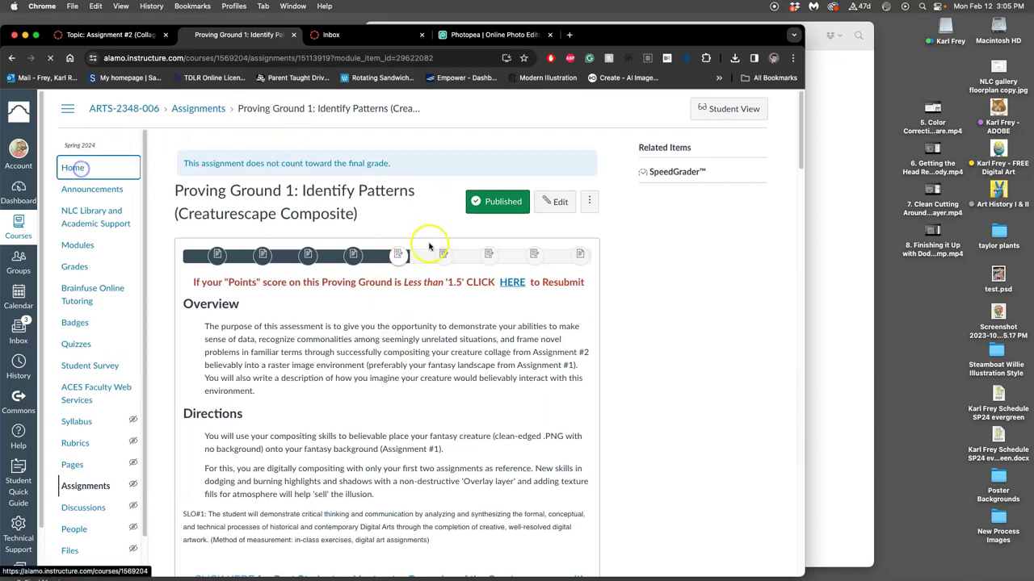
scroll(436, 254, "down", 5)
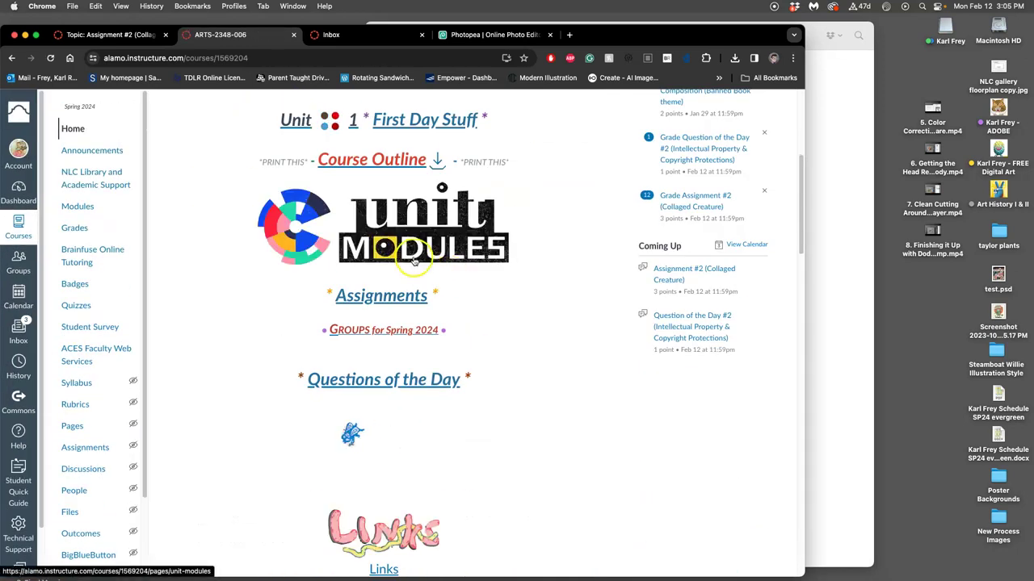
left_click(413, 259)
scroll(519, 307, "down", 4)
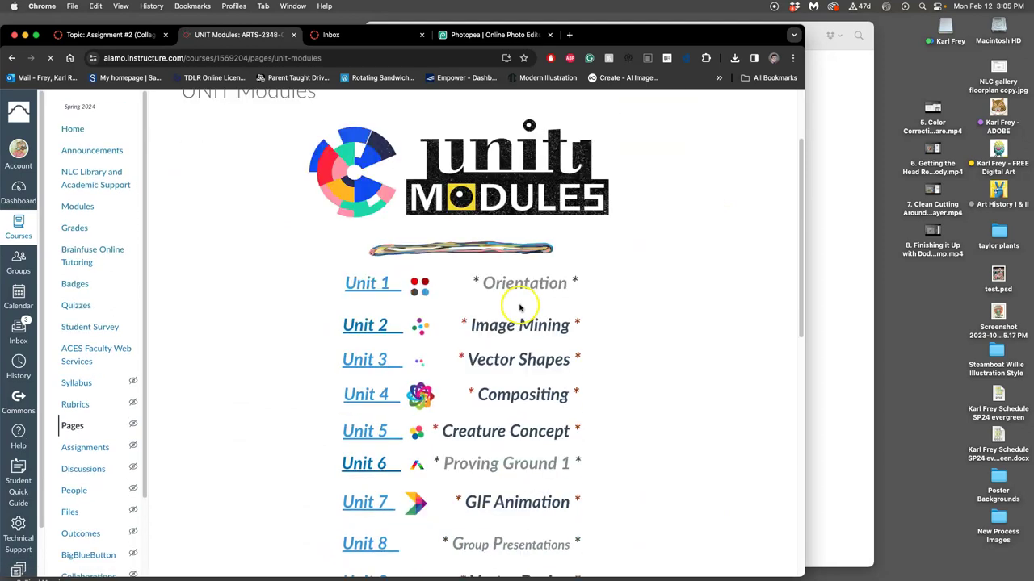
left_click(368, 449)
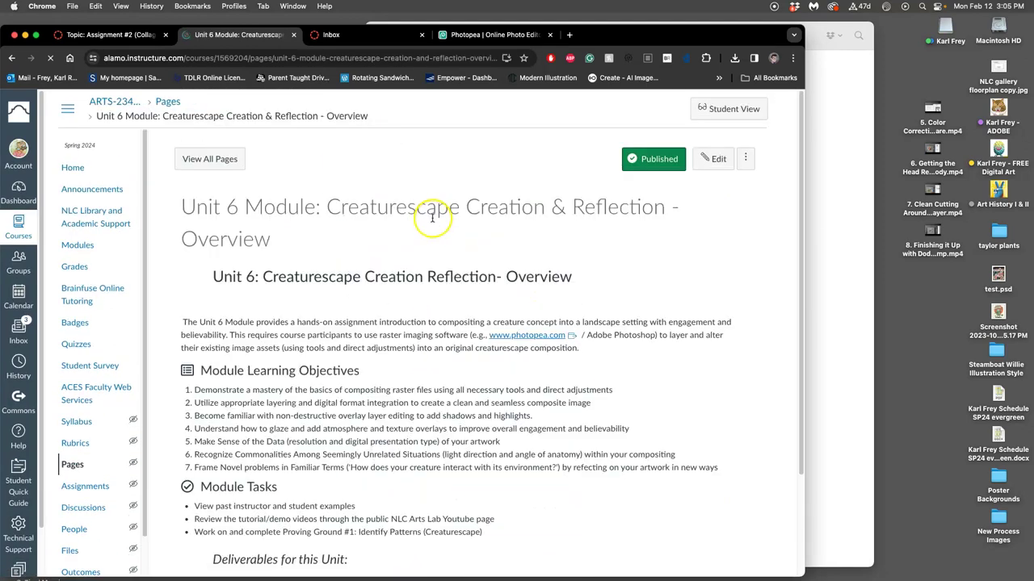
scroll(477, 225, "down", 5)
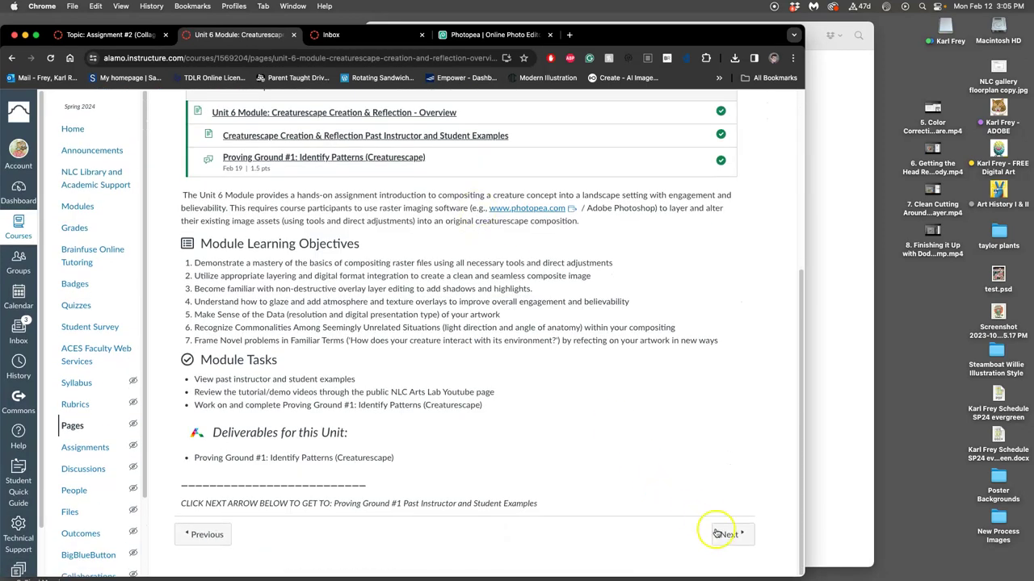
left_click(729, 535)
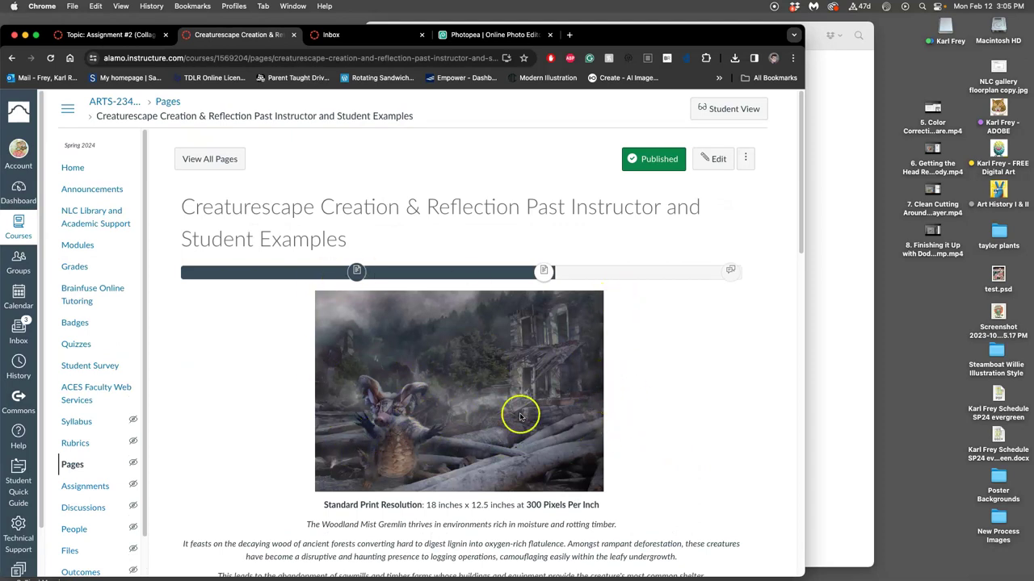
Highlight the 18 x 12.5 inch, 300 ppi resolution line, then continue to Proving Ground #1
scroll(442, 416, "down", 1)
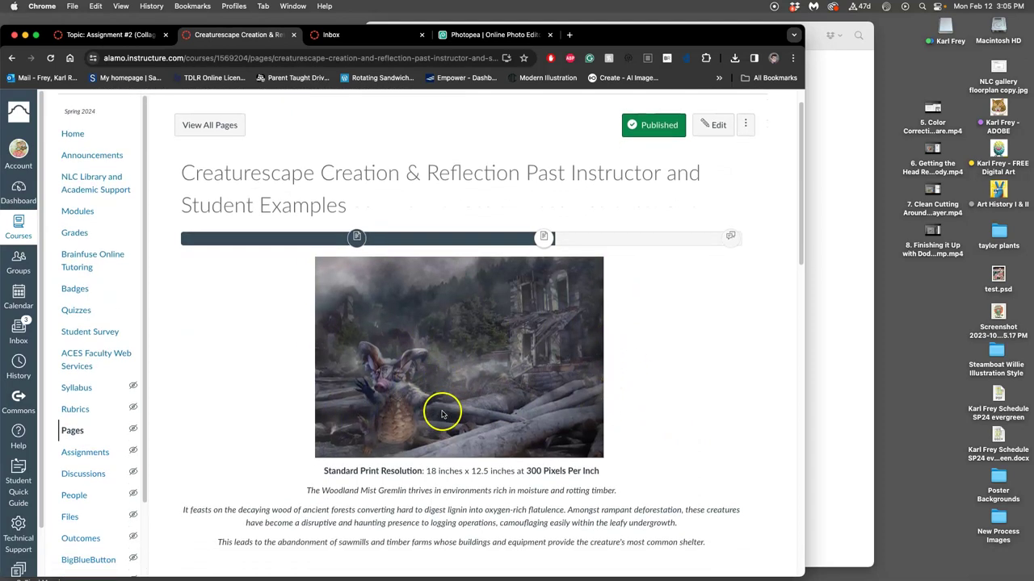
scroll(440, 404, "down", 1)
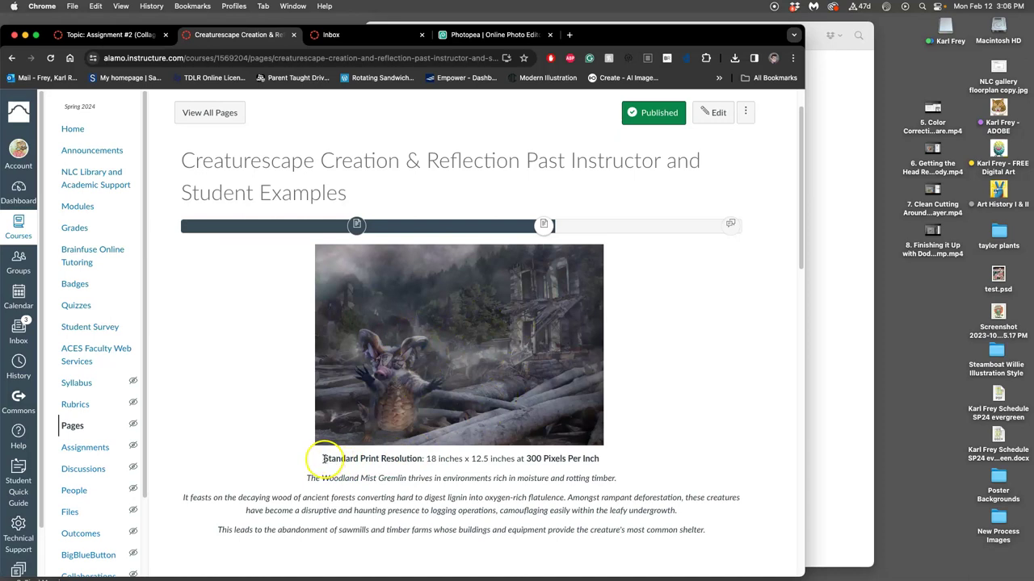
left_click_drag(323, 459, 597, 454)
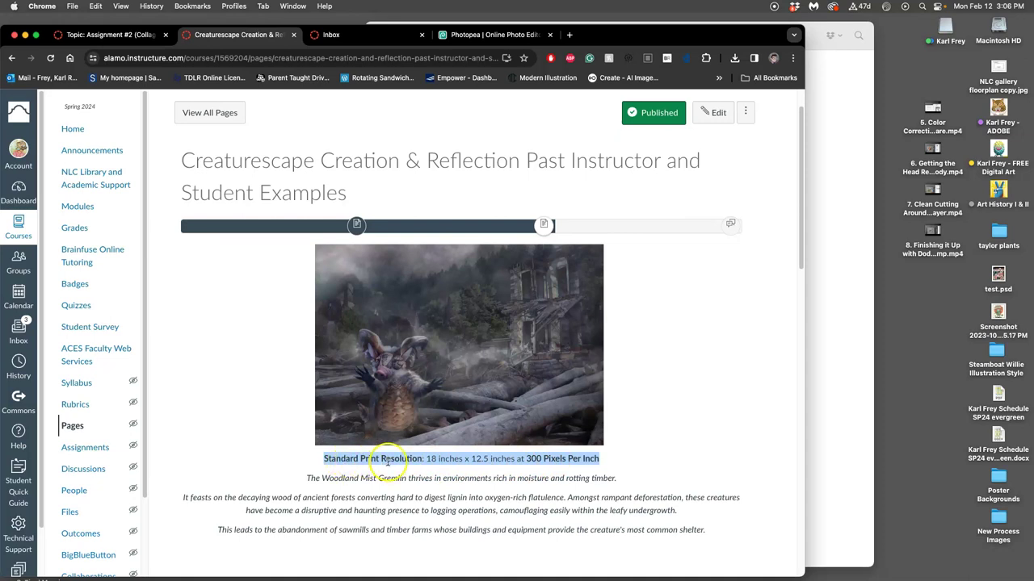
scroll(408, 454, "down", 2)
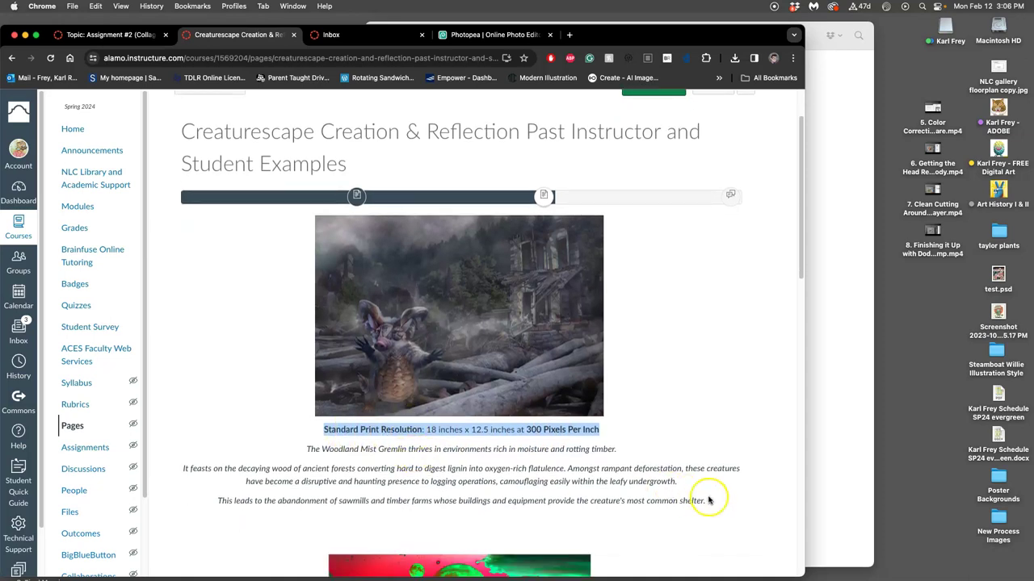
left_click_drag(711, 501, 182, 475)
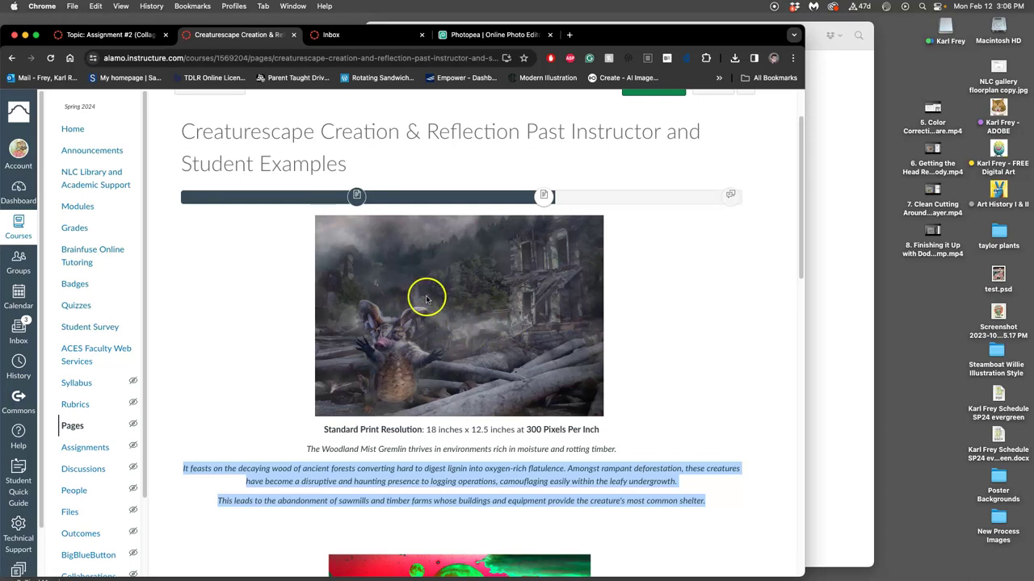
scroll(448, 333, "down", 10)
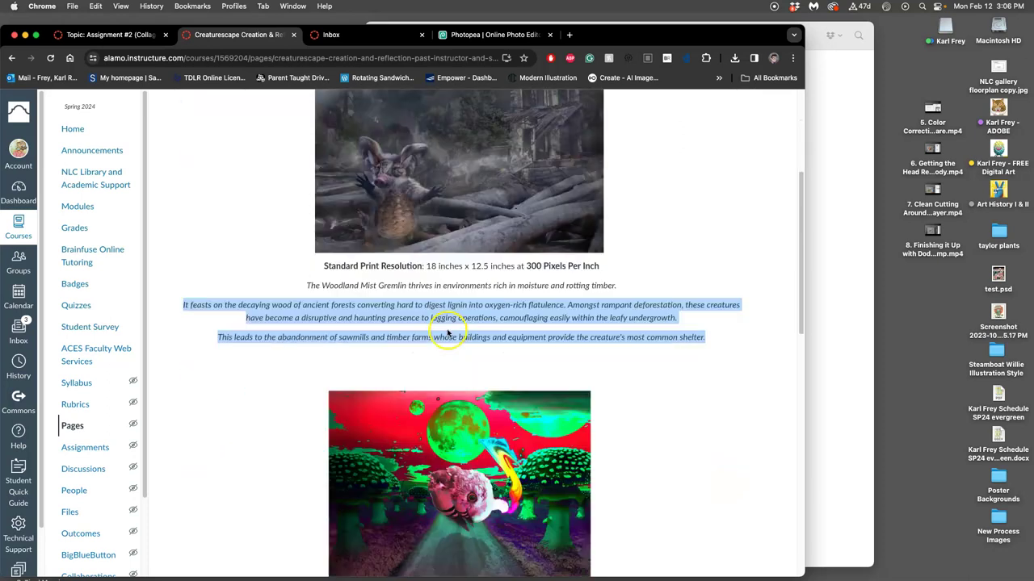
scroll(447, 333, "down", 5)
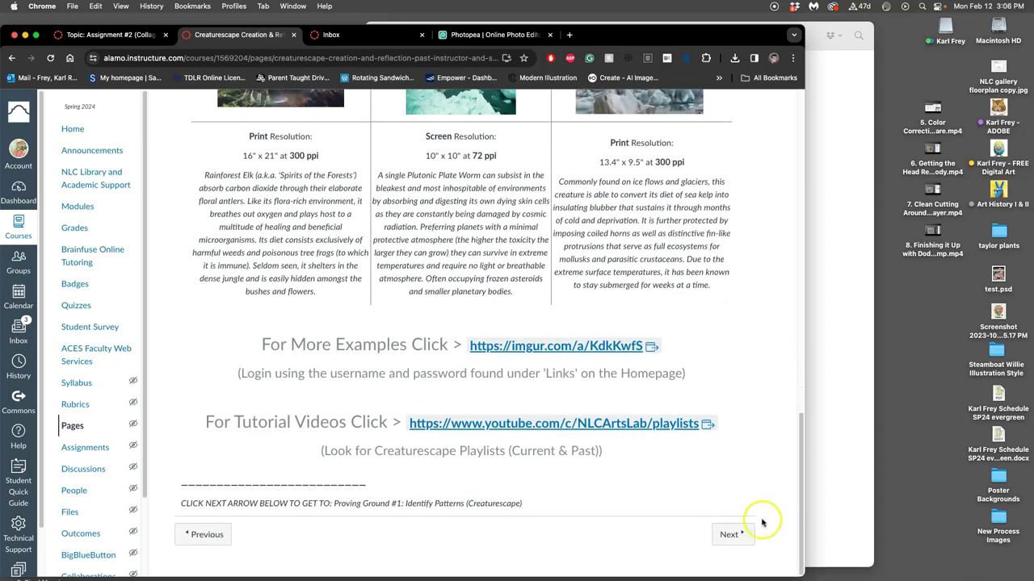
left_click(731, 534)
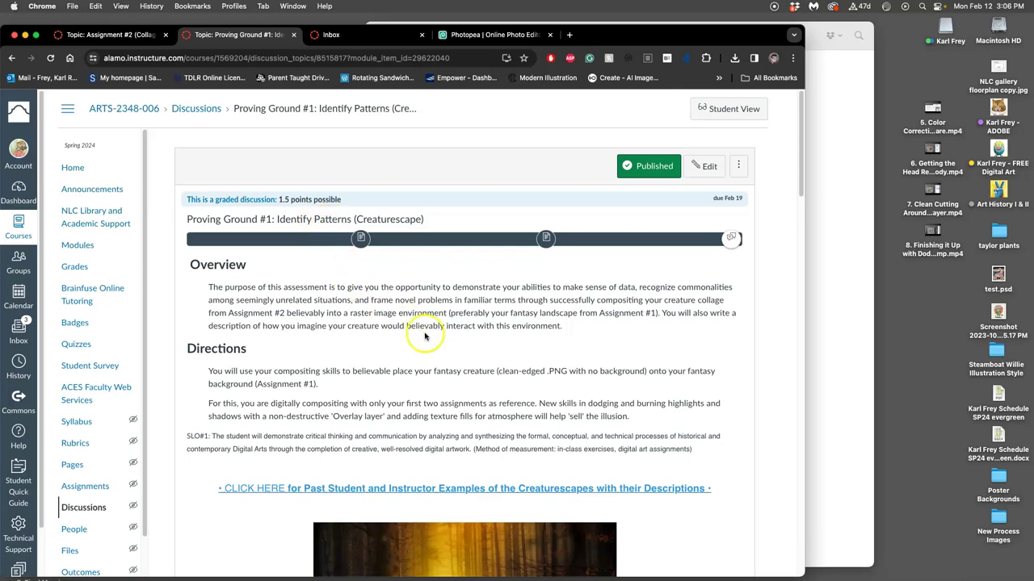
Read through the discussion's Overview, Directions, 1.5-point Scoring Rubric and Past Student Example
scroll(424, 336, "down", 10)
scroll(424, 335, "down", 8)
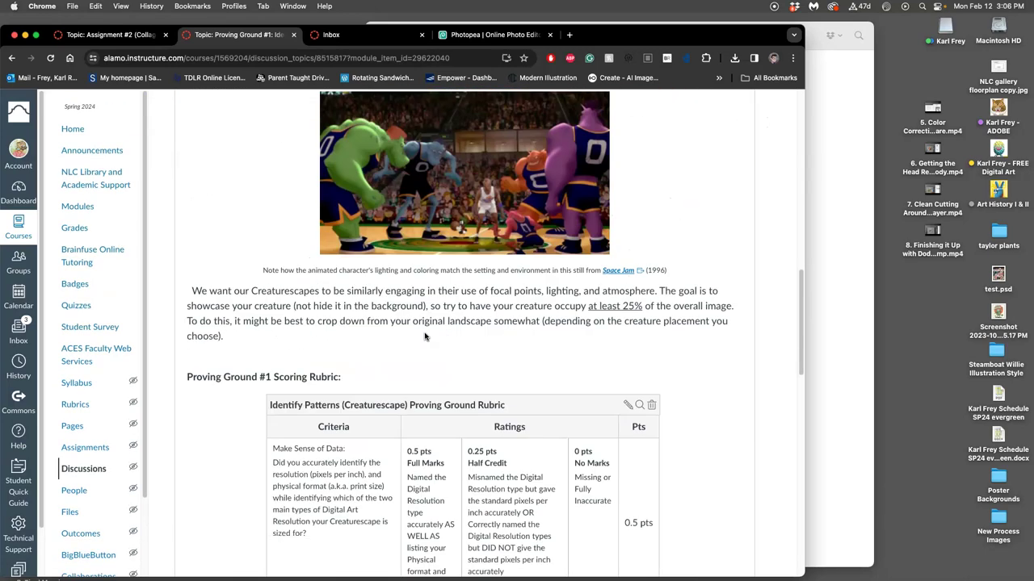
scroll(426, 335, "down", 2)
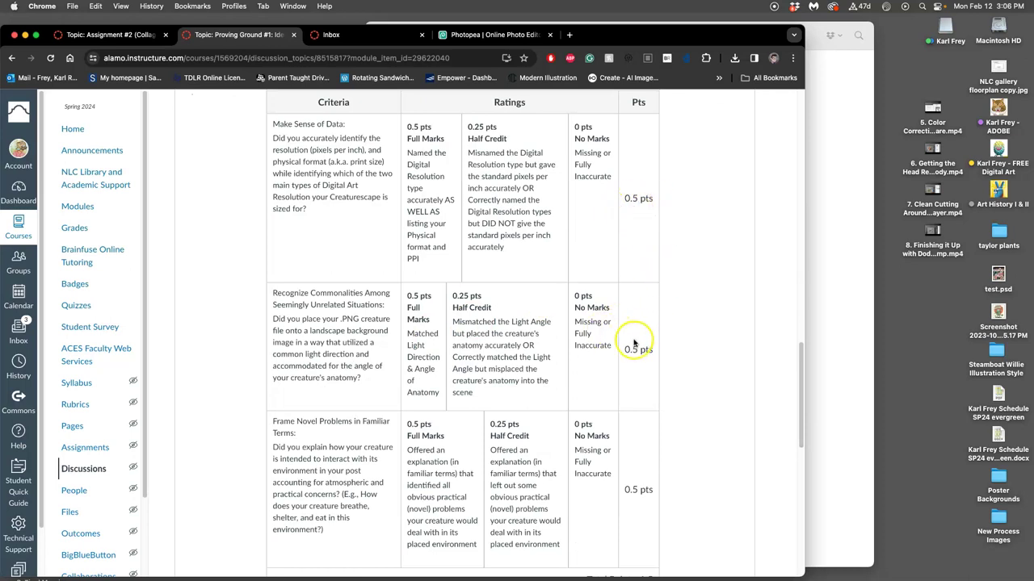
scroll(436, 335, "up", 1)
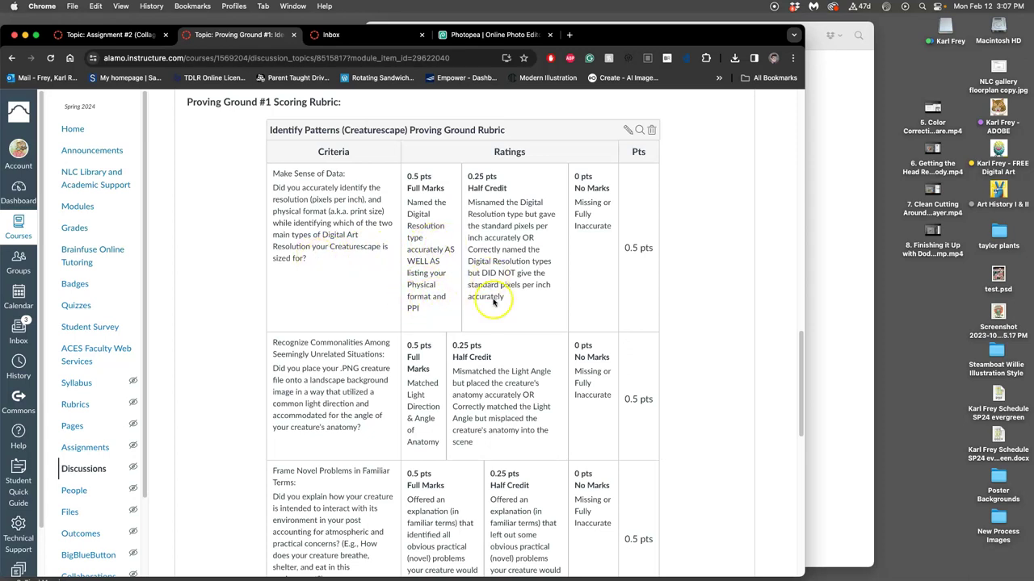
scroll(493, 302, "down", 1)
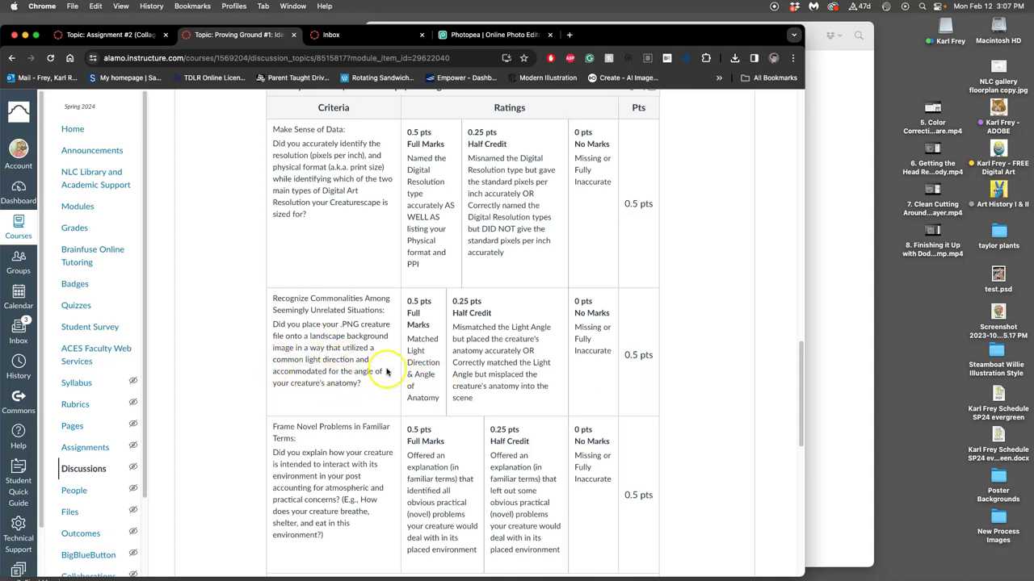
scroll(379, 373, "down", 5)
scroll(391, 374, "up", 1)
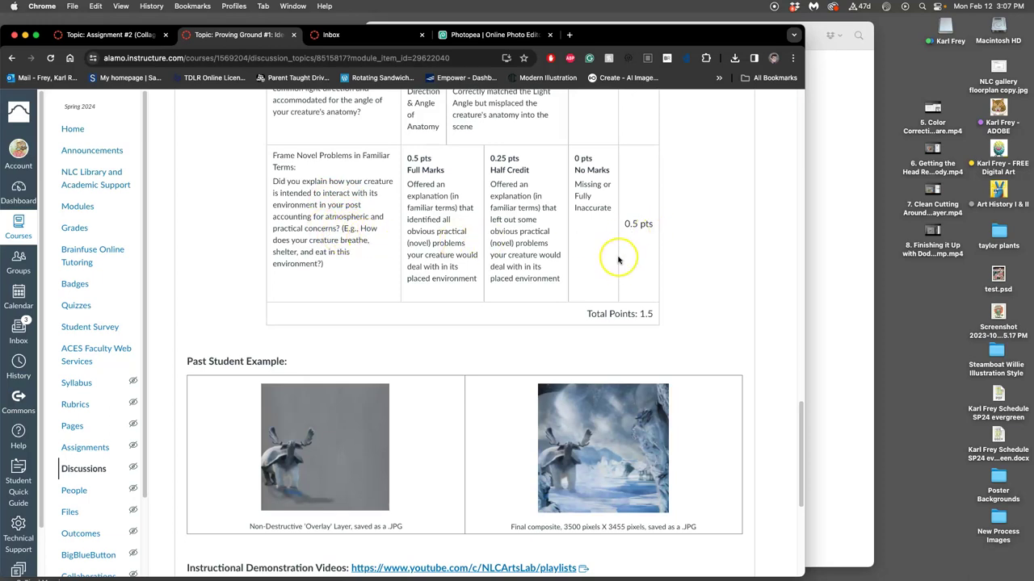
scroll(619, 258, "down", 5)
scroll(619, 260, "down", 2)
scroll(619, 259, "up", 20)
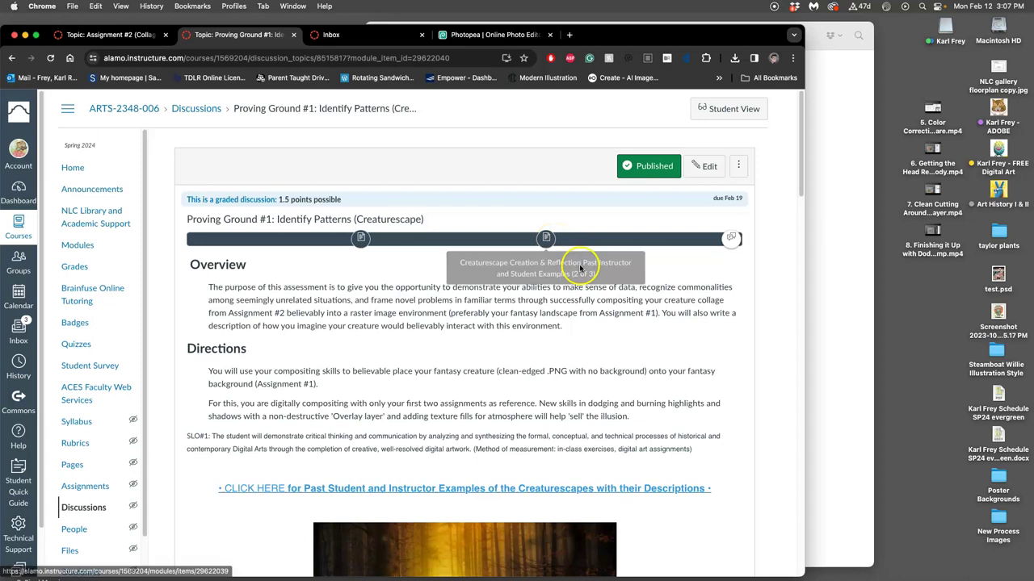
scroll(578, 263, "down", 1)
scroll(616, 401, "down", 1)
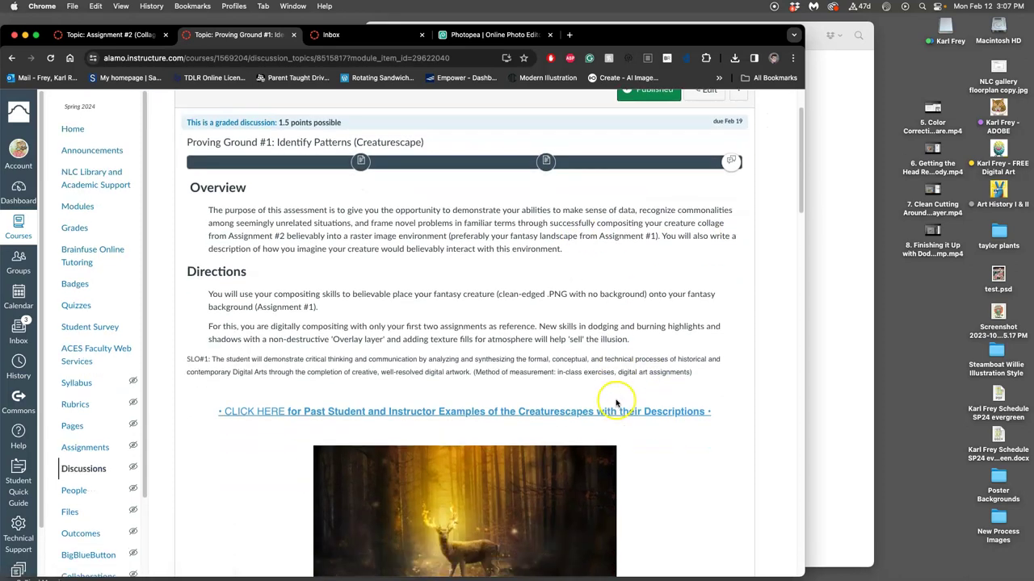
scroll(616, 402, "down", 2)
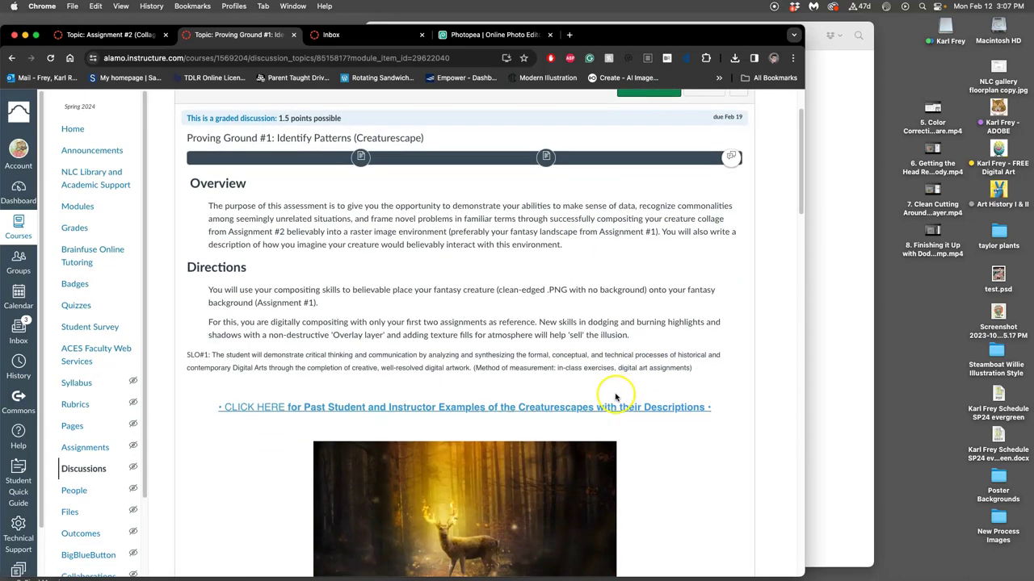
Open the Grotto copy.psd file from the Assign #1 folder in Photoshop
left_click(820, 207)
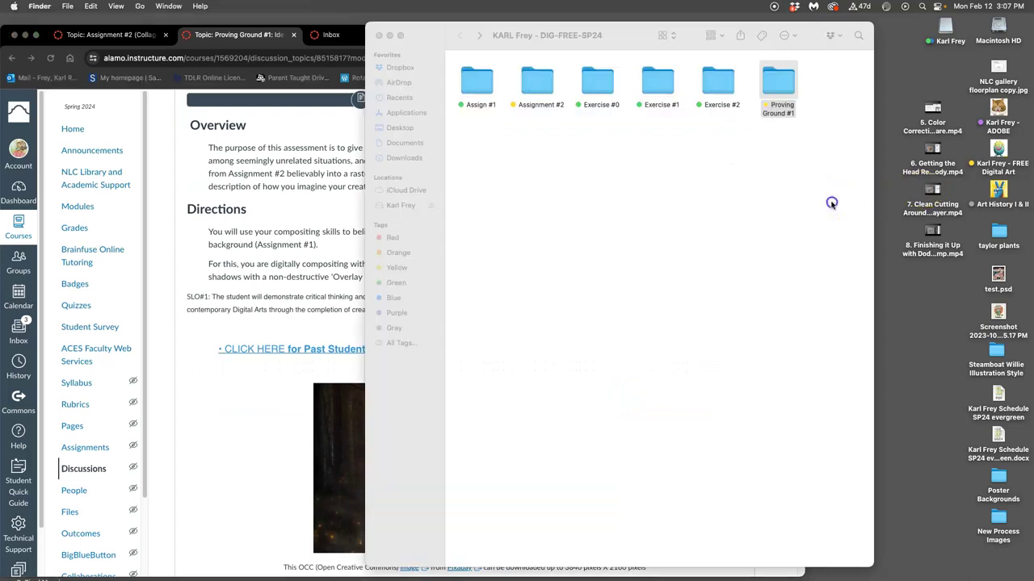
double_click(486, 95)
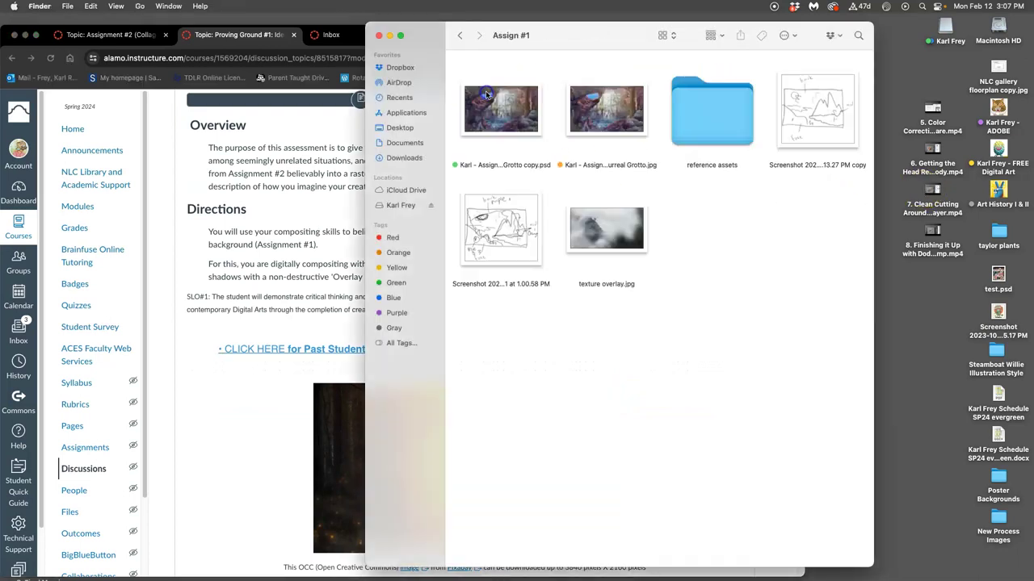
left_click(519, 125)
double_click(519, 124)
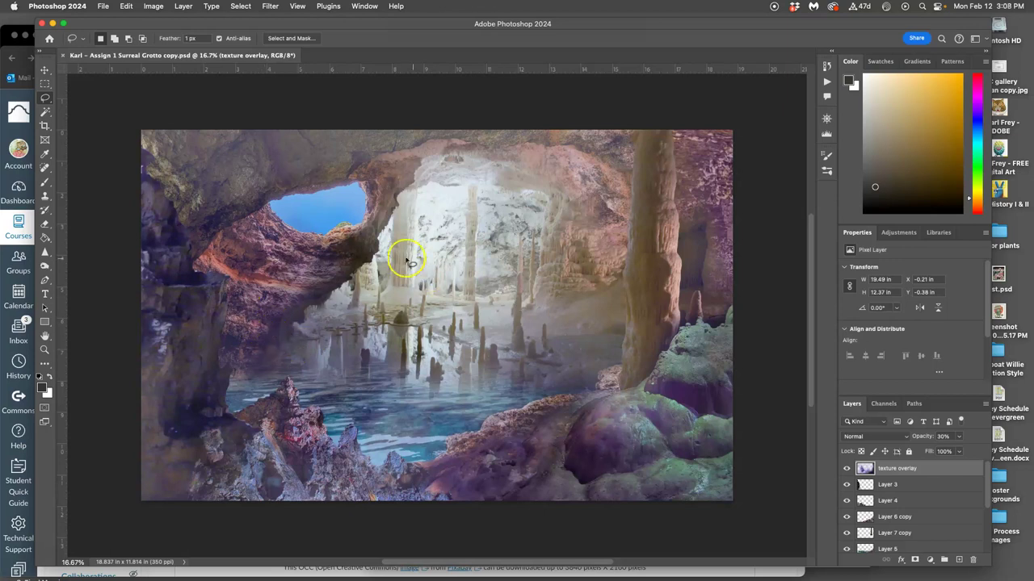
Close the Grotto PSD and the Photoshop Home window, returning to Finder's Assign #1 folder
left_click(52, 40)
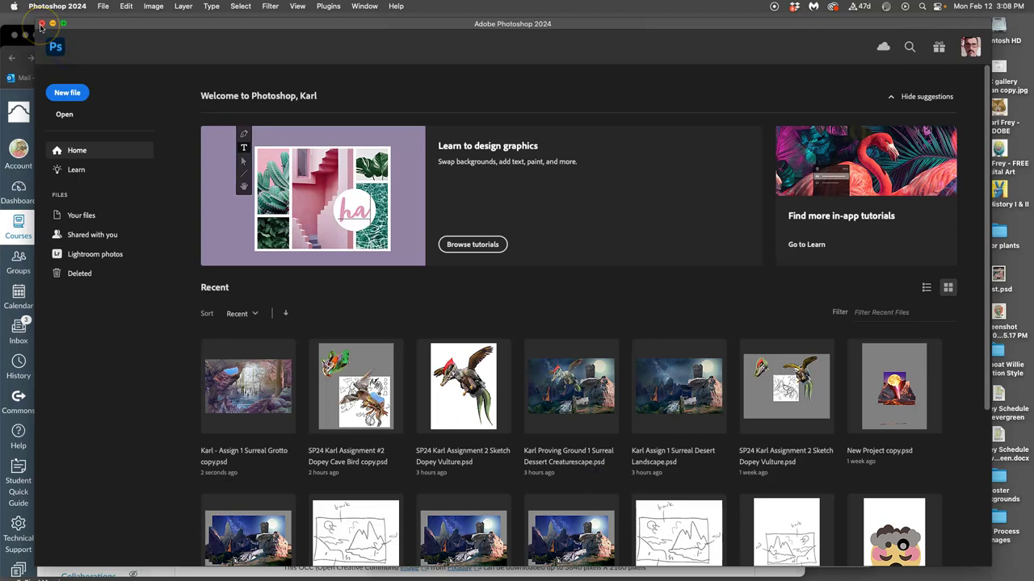
left_click(42, 25)
left_click(785, 359)
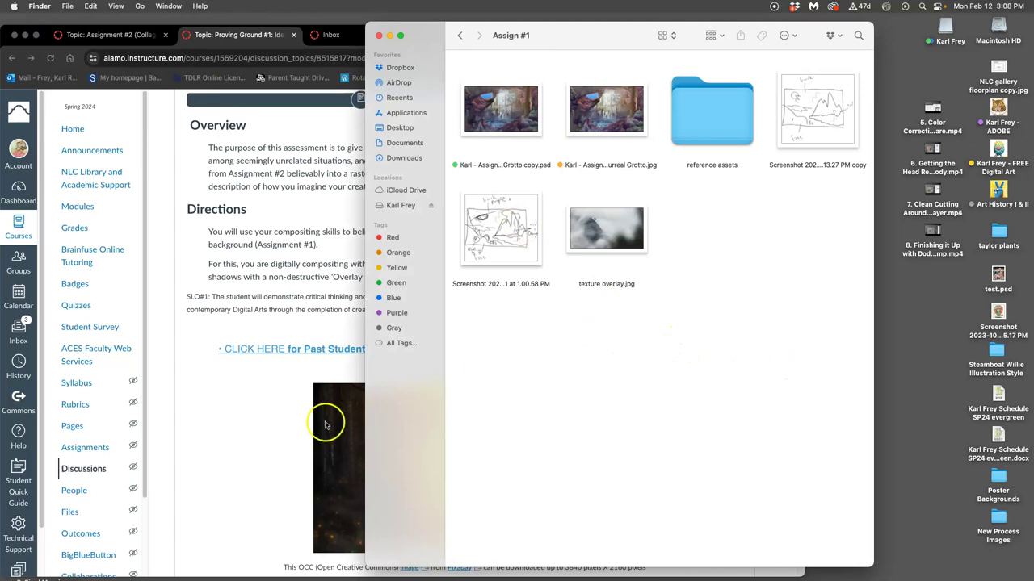
Bring Chrome forward and scroll to the top of the Proving Ground #1 discussion
left_click(250, 400)
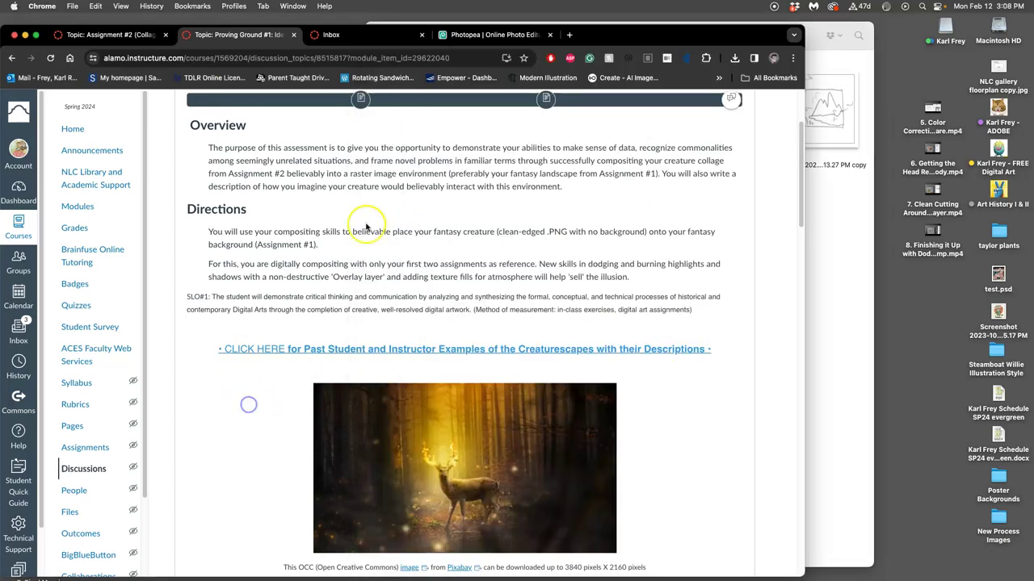
scroll(473, 240, "up", 2)
scroll(458, 251, "up", 2)
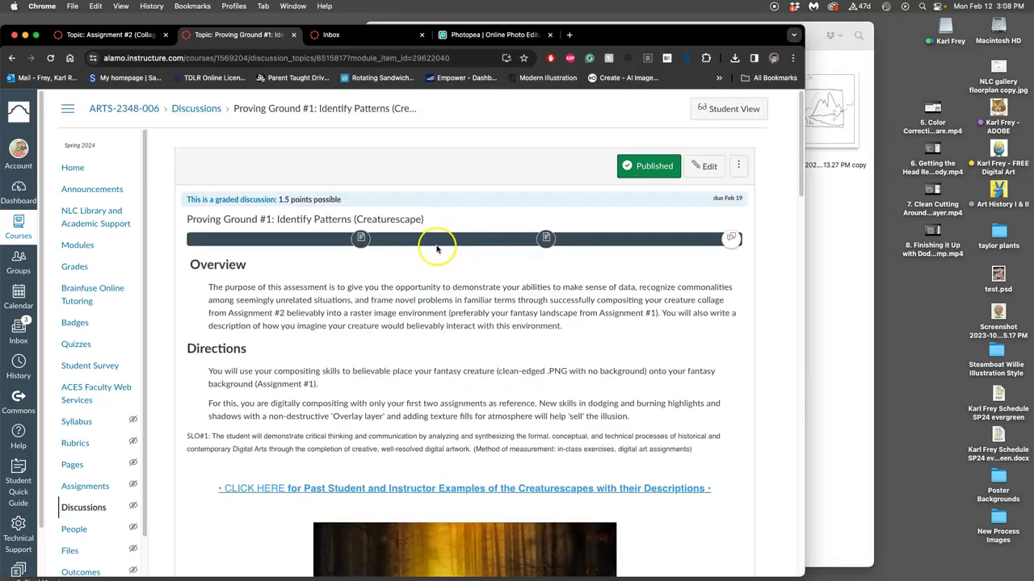